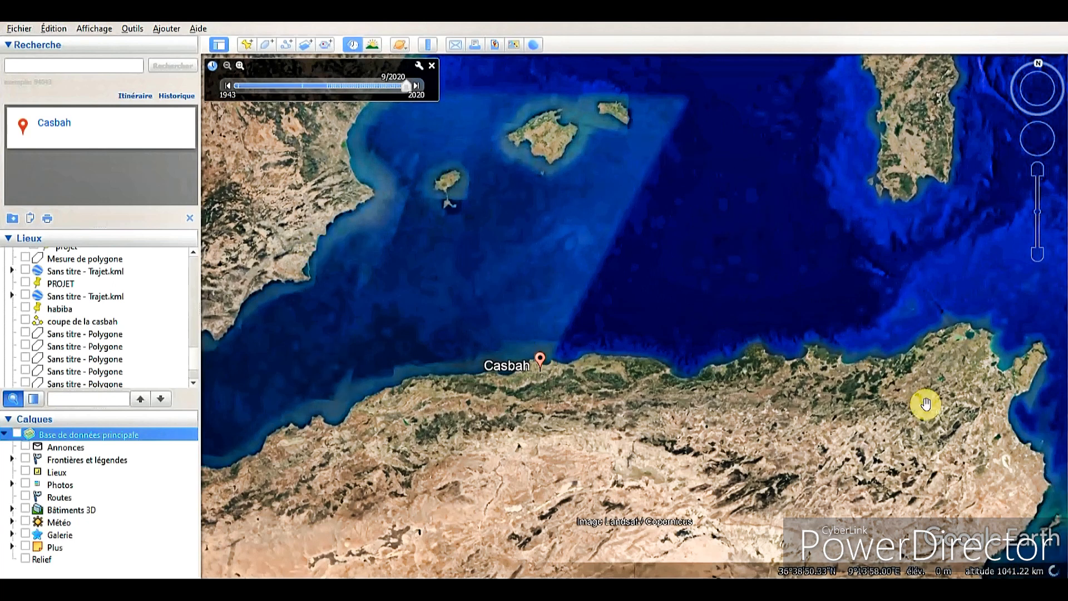
Step: Search for "Casbah, Alger, Algérie" and fly the map to that location
click(51, 67)
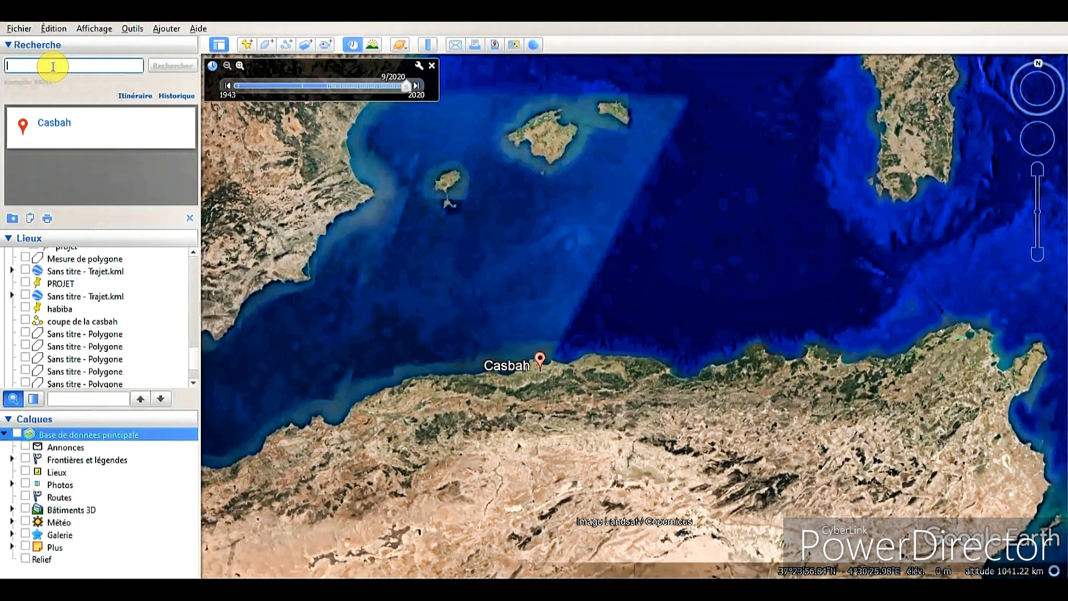
text(cas)
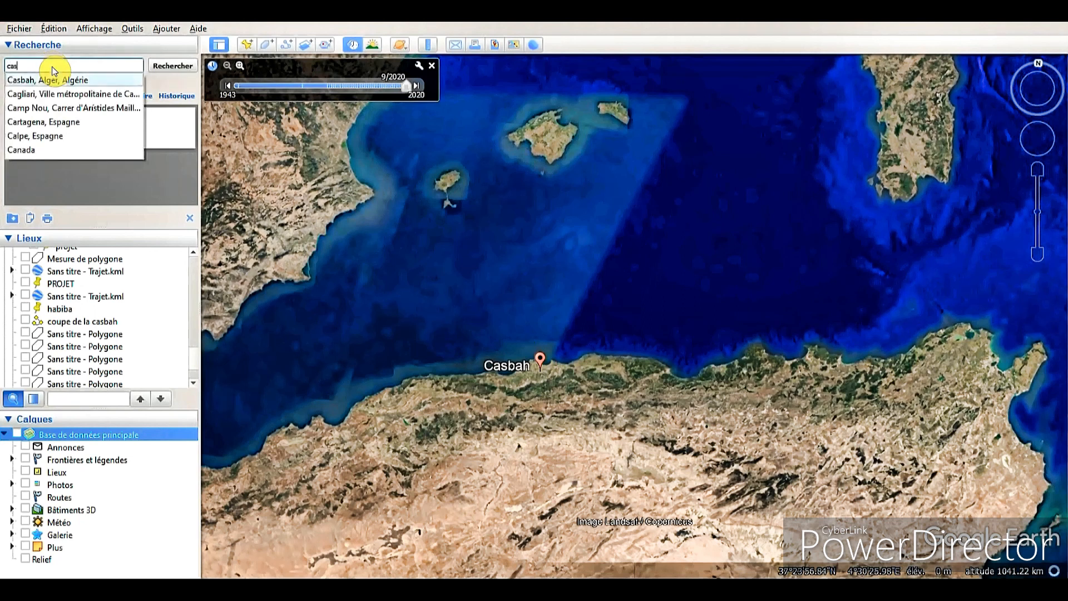
text(bah al)
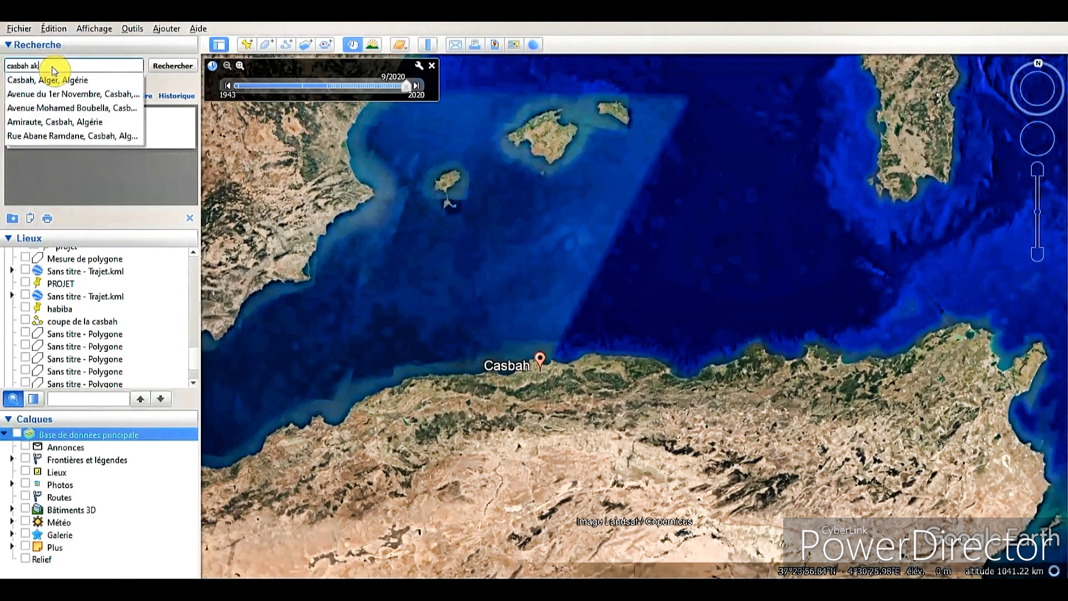
text(ger)
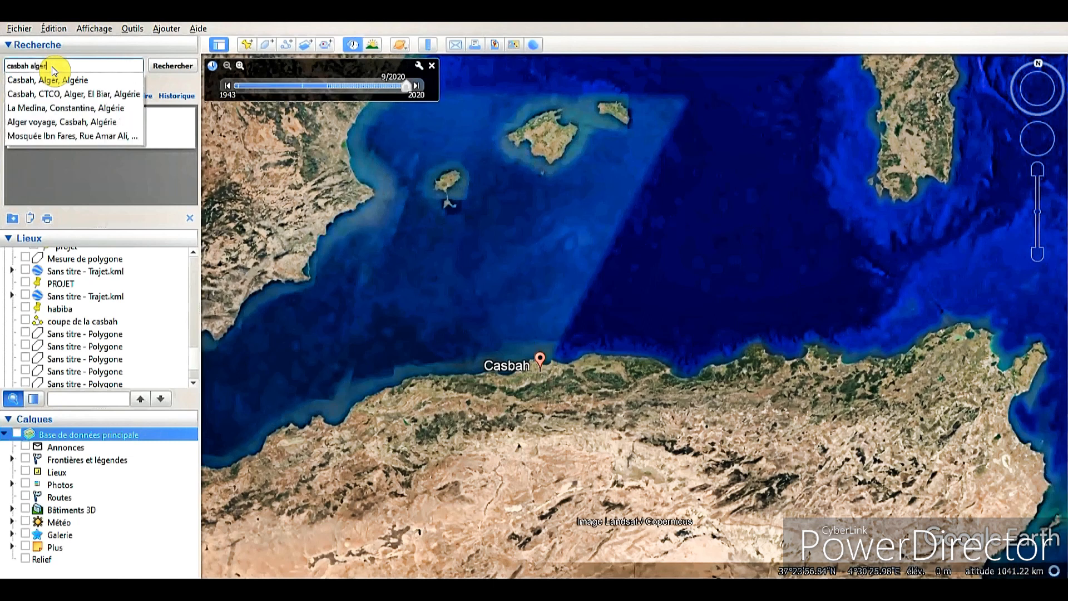
click(71, 80)
click(183, 66)
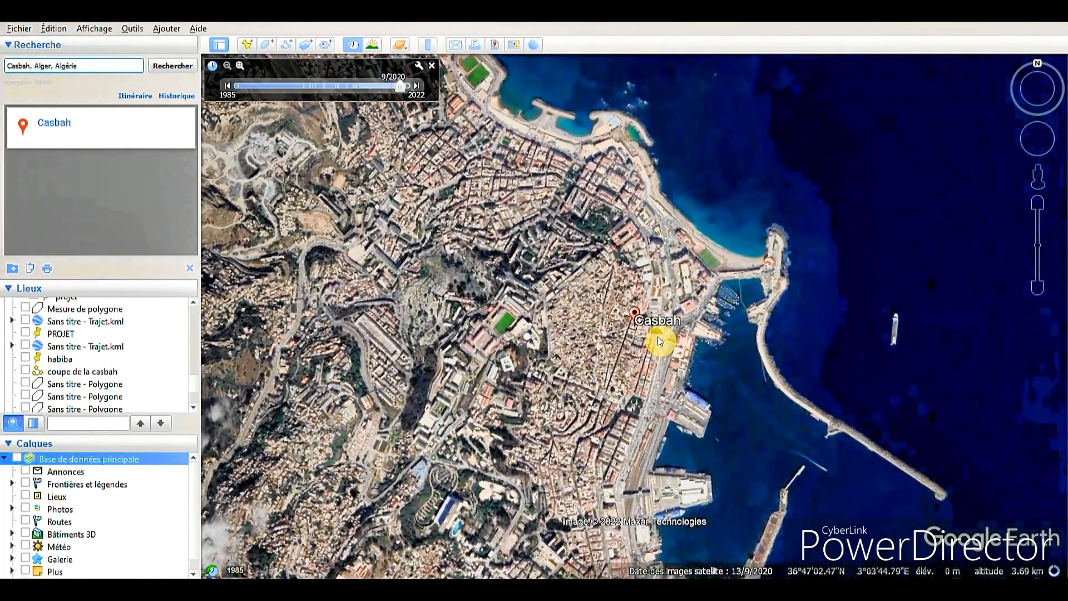
Step: Examine the satellite imagery of the Casbah quarter and its surroundings, from individual streets out to the harbour
scroll(629, 344, up, 2)
scroll(629, 344, up, 5)
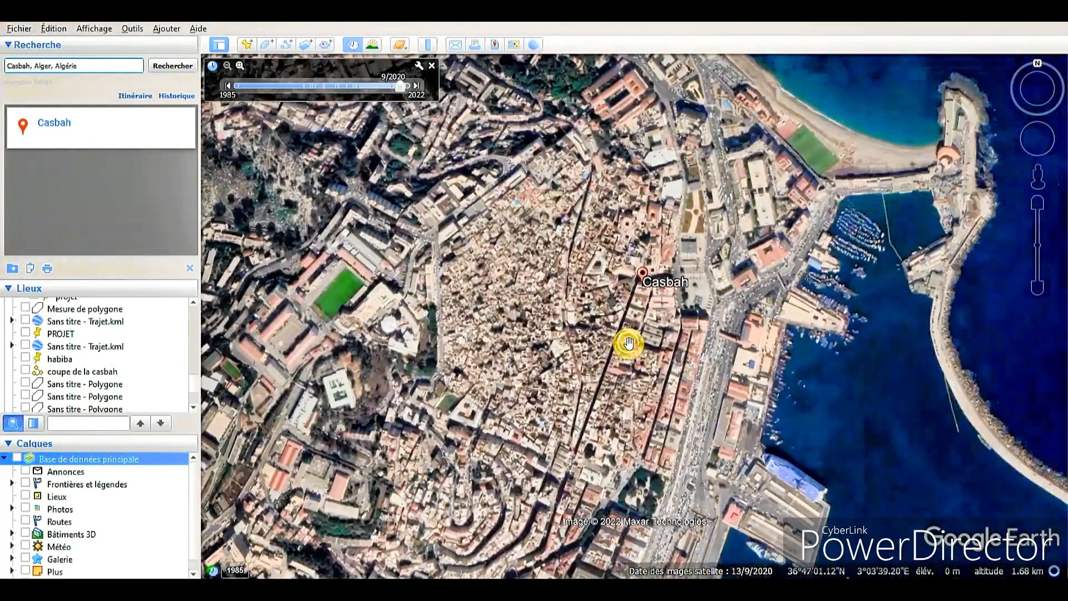
scroll(629, 343, up, 3)
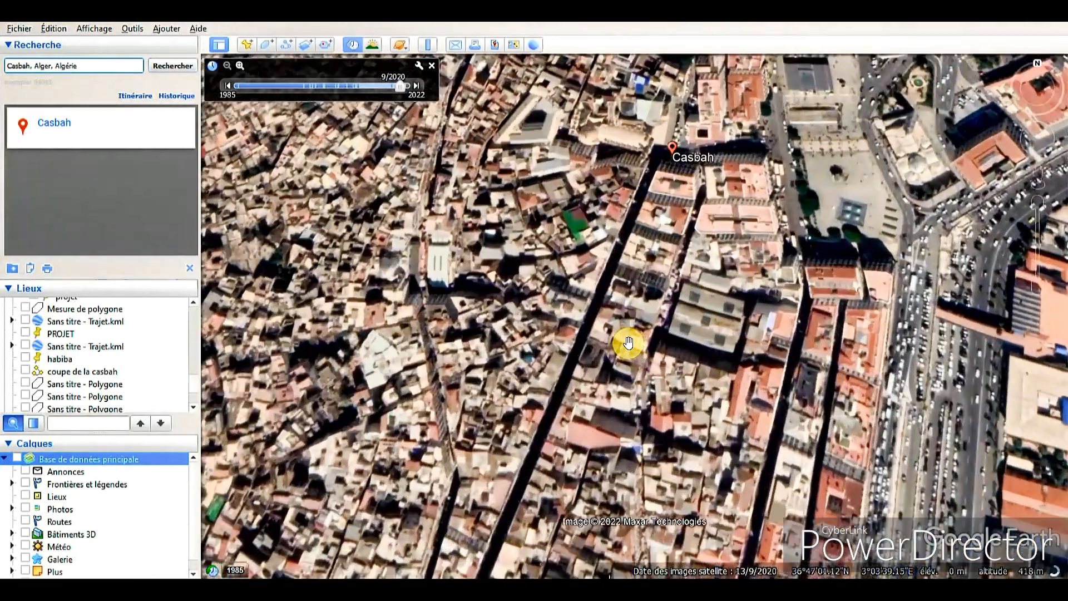
scroll(628, 344, down, 1)
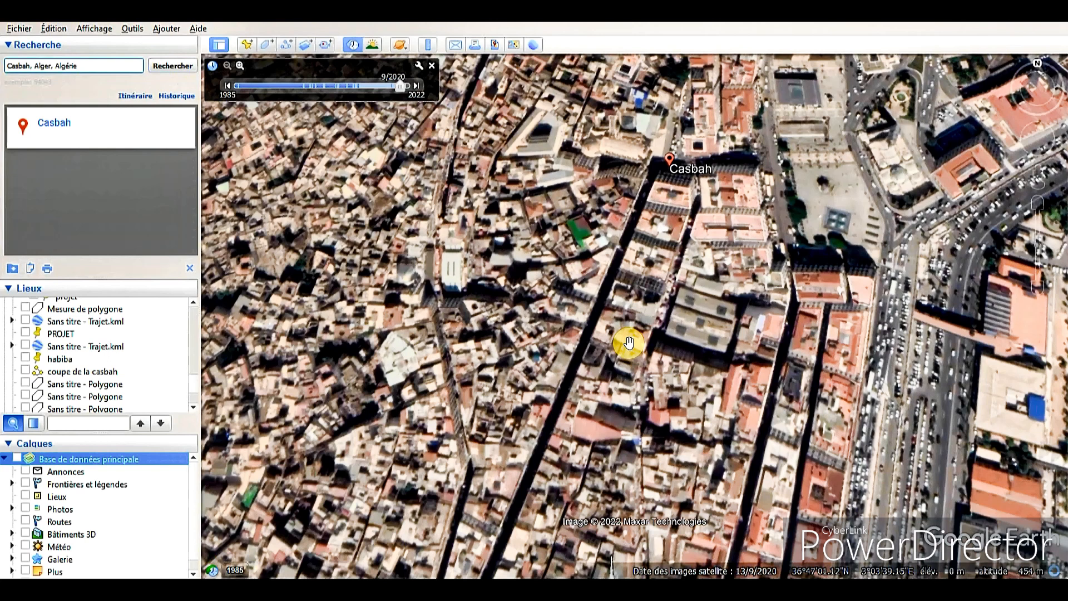
middle_drag(629, 344, 635, 209)
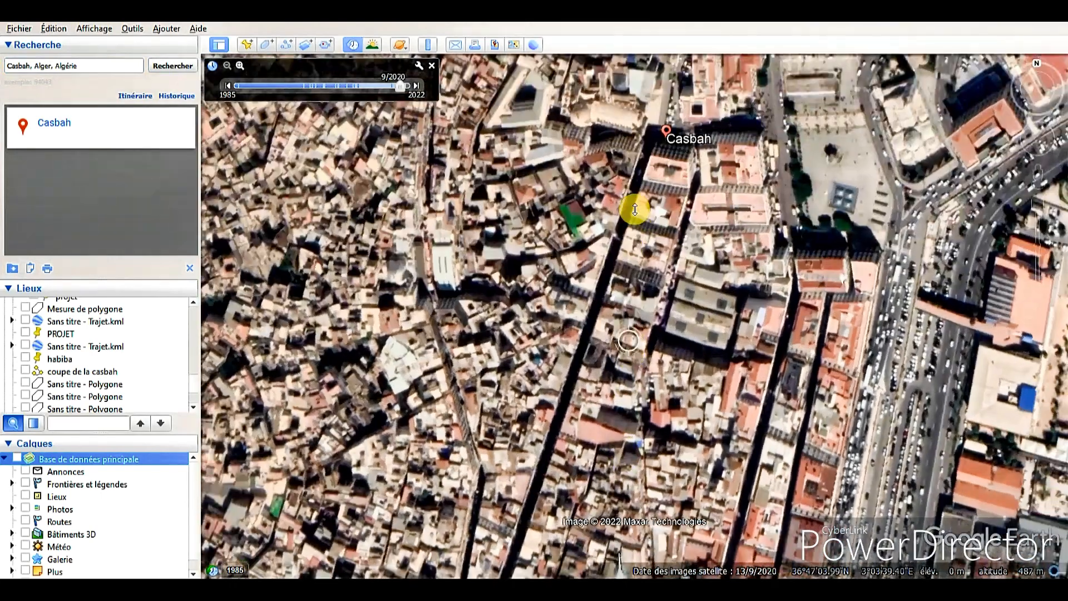
scroll(575, 322, down, 4)
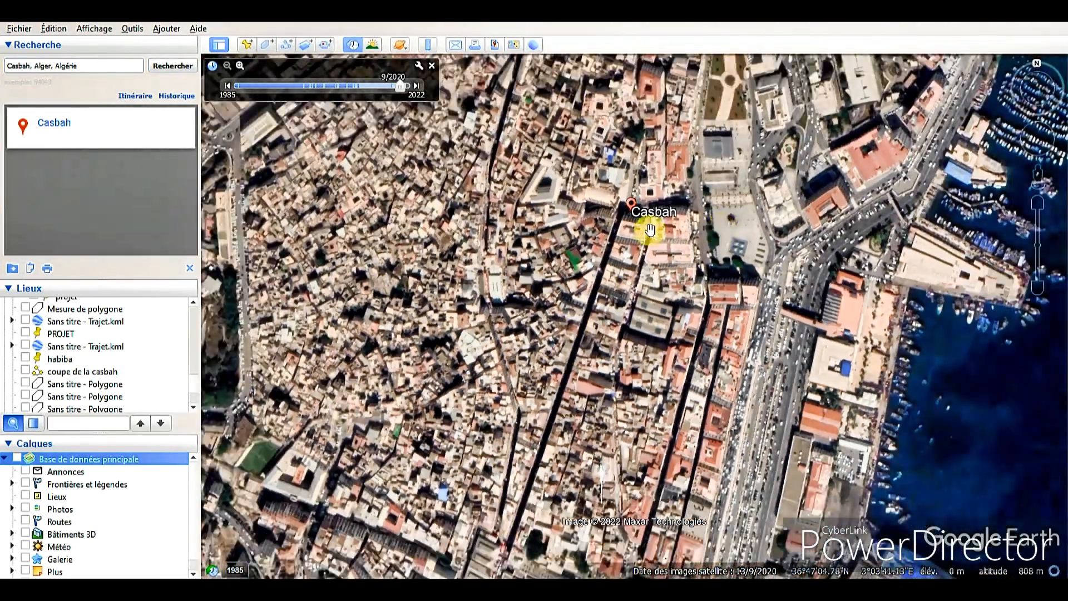
scroll(584, 306, down, 2)
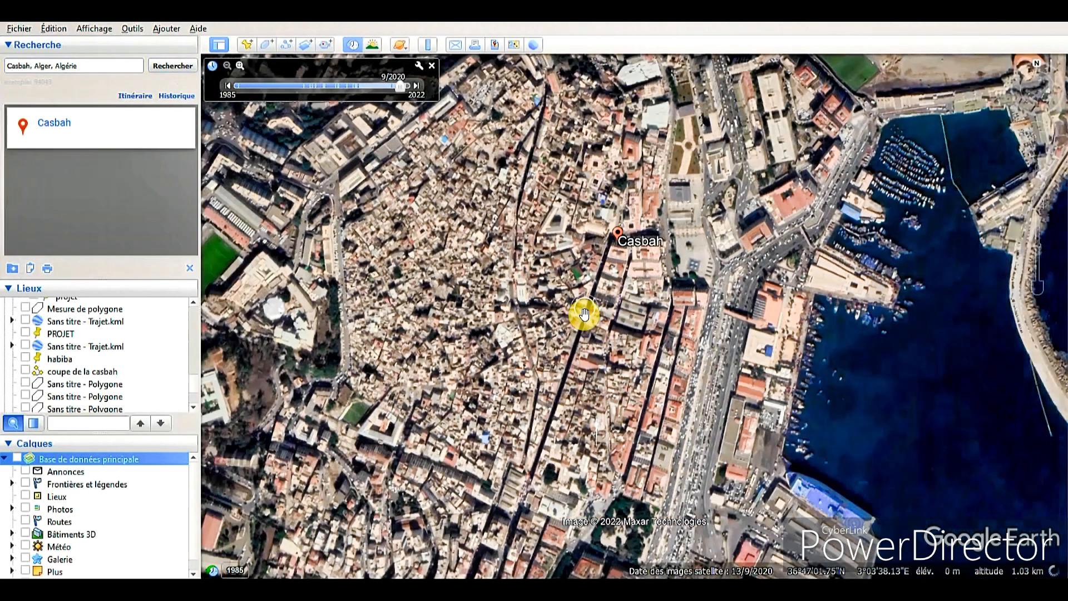
scroll(583, 314, down, 2)
scroll(565, 341, down, 2)
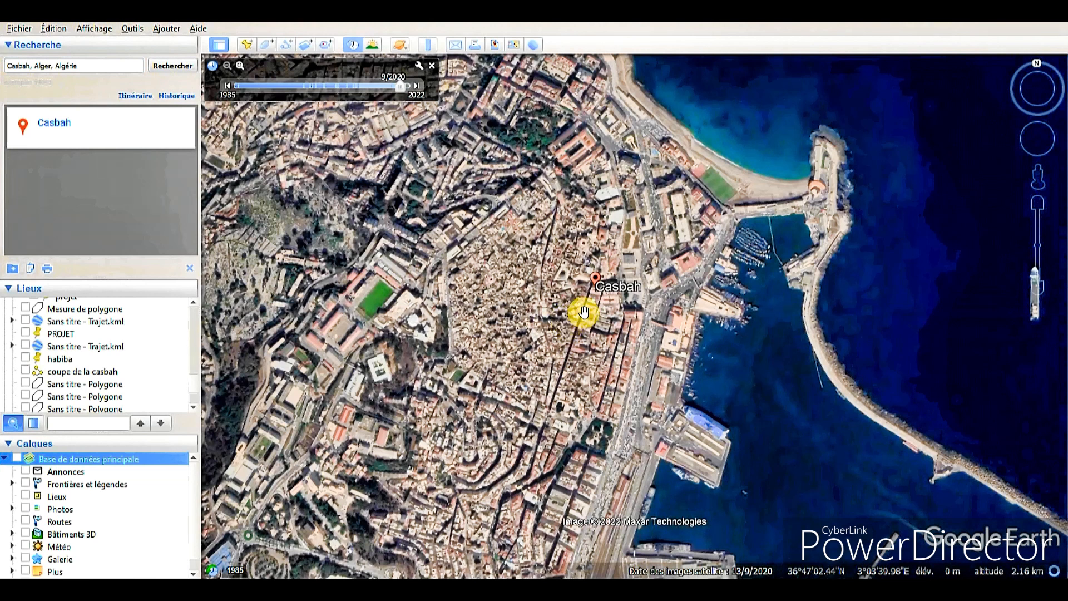
Step: Set the navigation options to not tilt the view automatically while zooming ("Ne pas incliner automatiquement pendant le zoom") and apply them
click(132, 29)
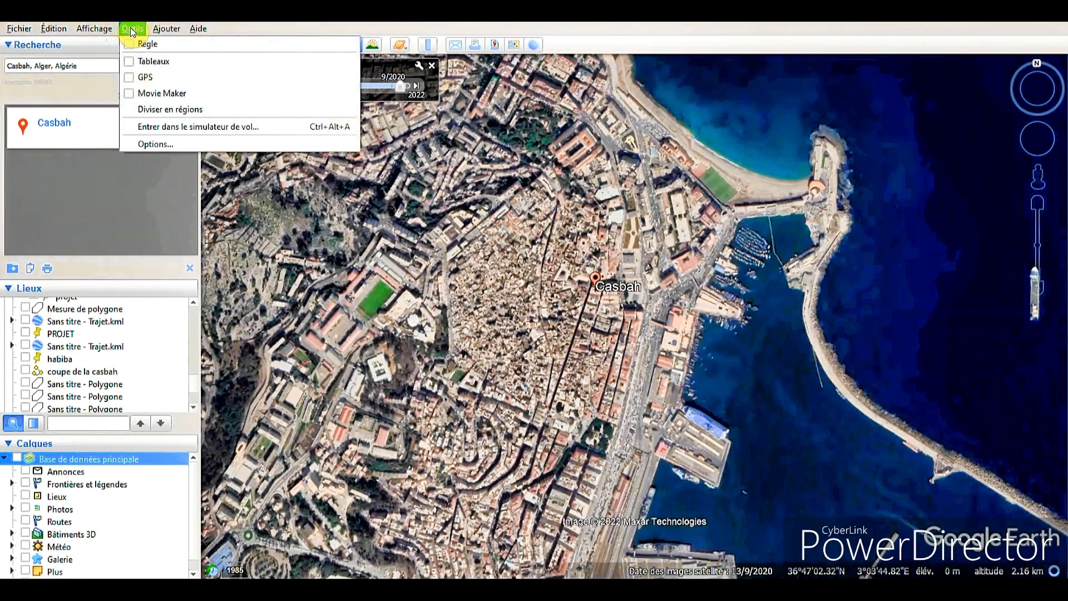
click(166, 142)
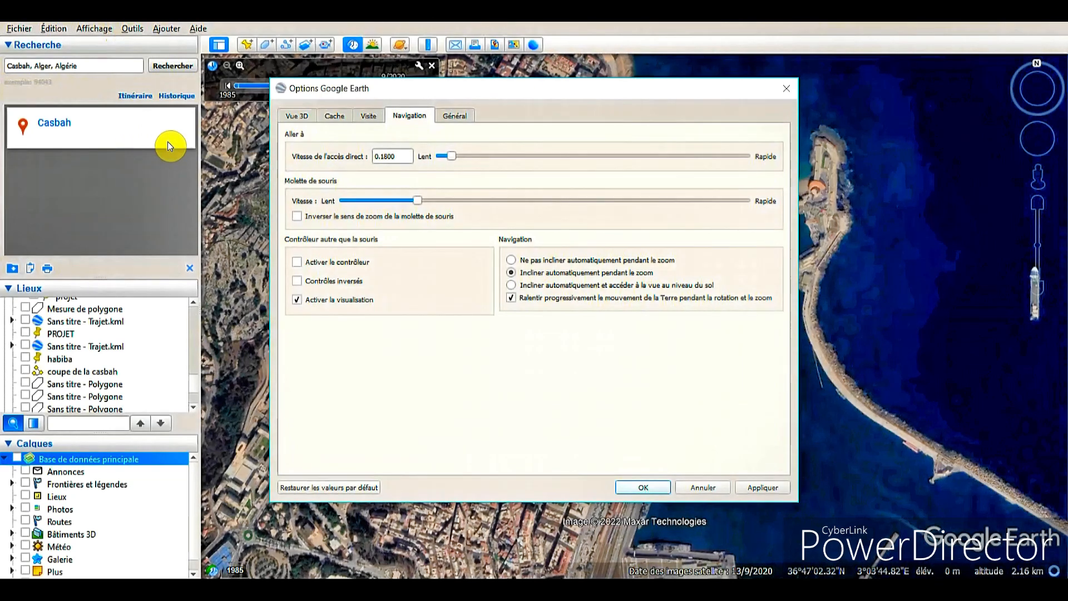
click(295, 116)
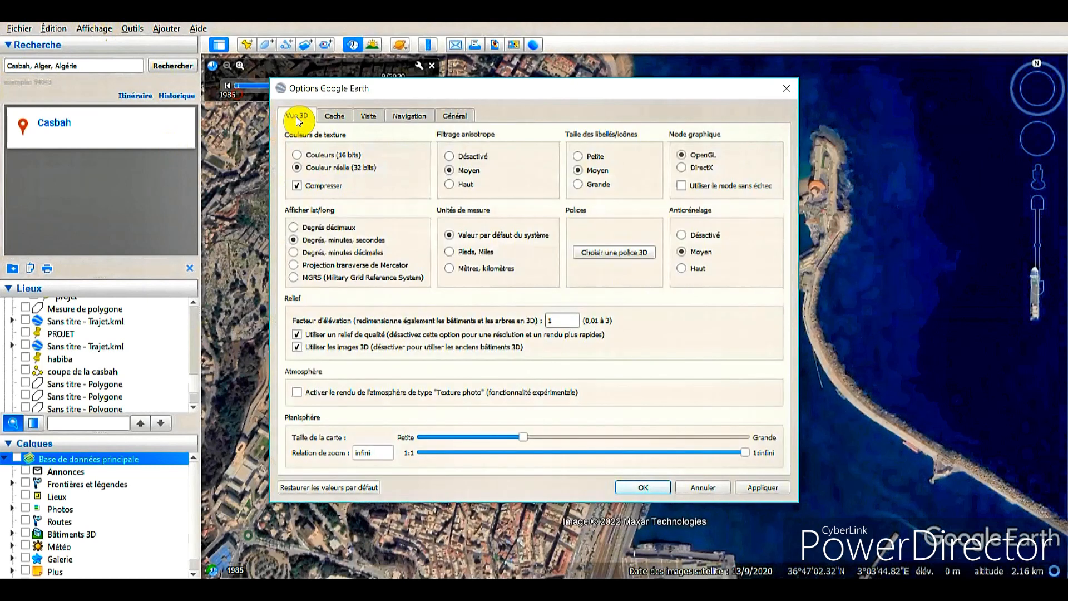
click(335, 118)
click(376, 118)
click(399, 115)
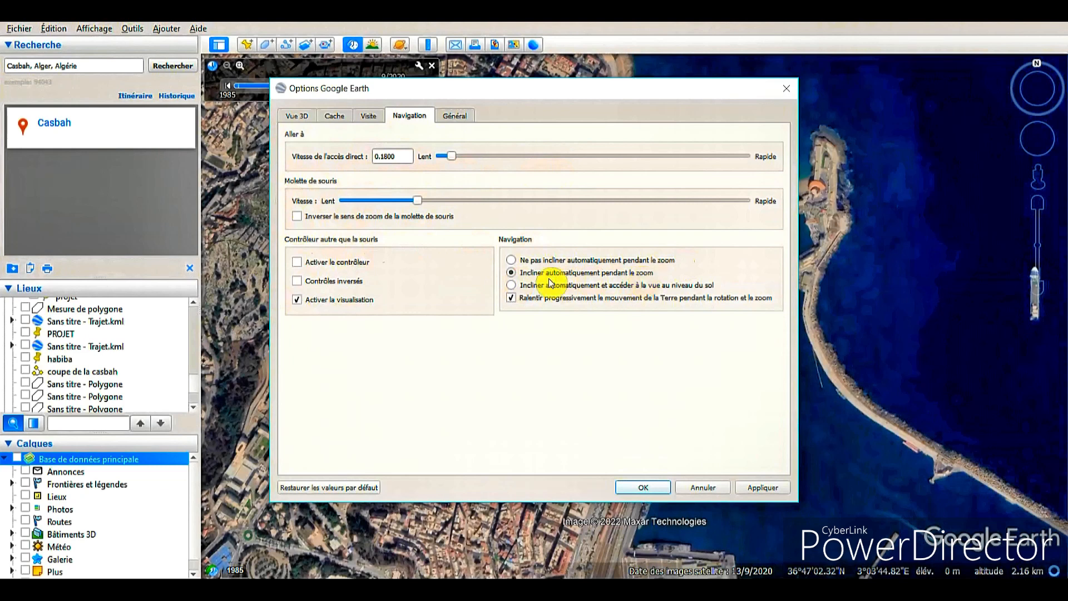
click(511, 261)
click(760, 491)
click(643, 489)
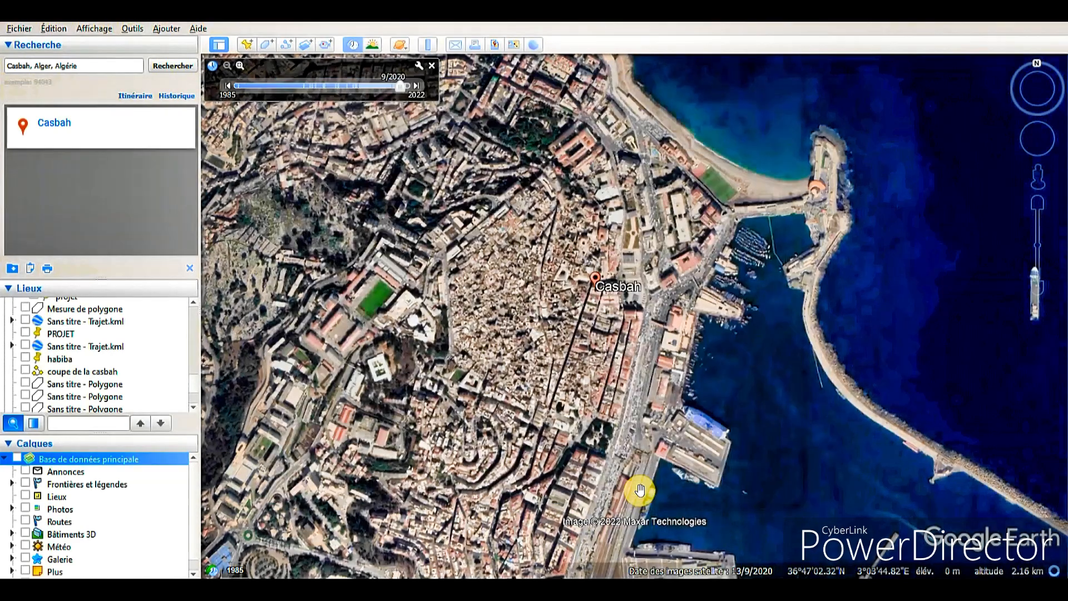
Step: Repeat the search for "Casbah, Alger, Algérie" to bring the map back to the Casbah
scroll(528, 369, down, 3)
scroll(529, 369, down, 2)
drag(477, 234, 587, 334)
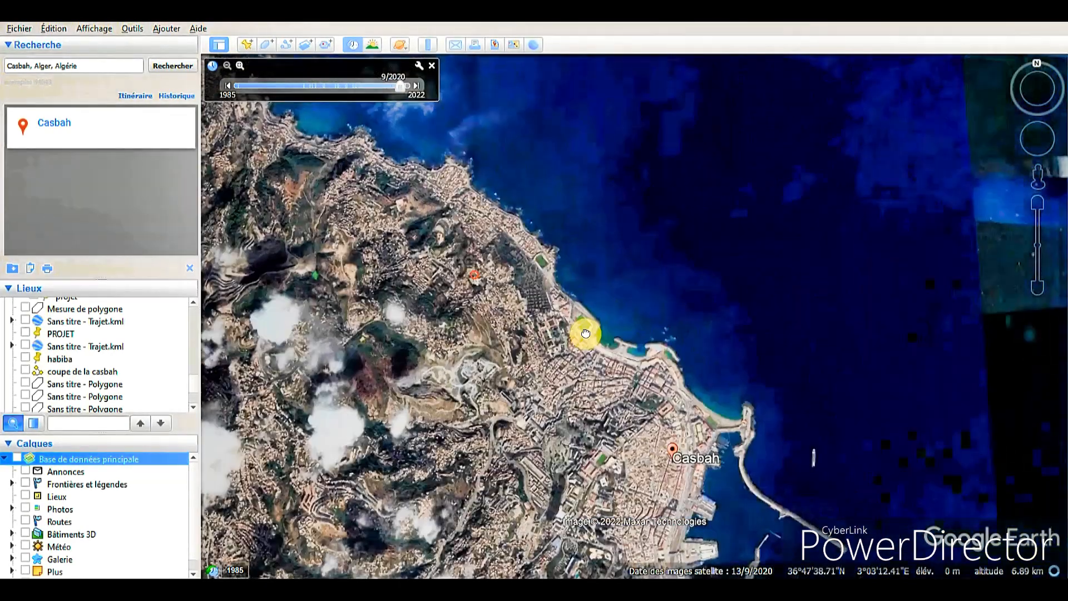
scroll(399, 283, down, 1)
scroll(399, 283, down, 3)
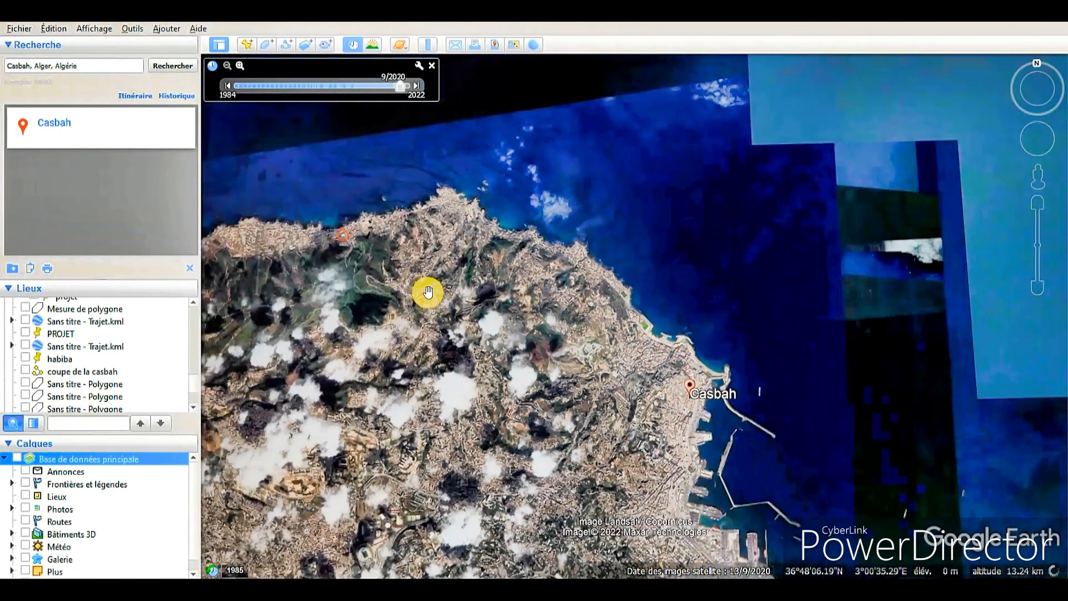
click(168, 67)
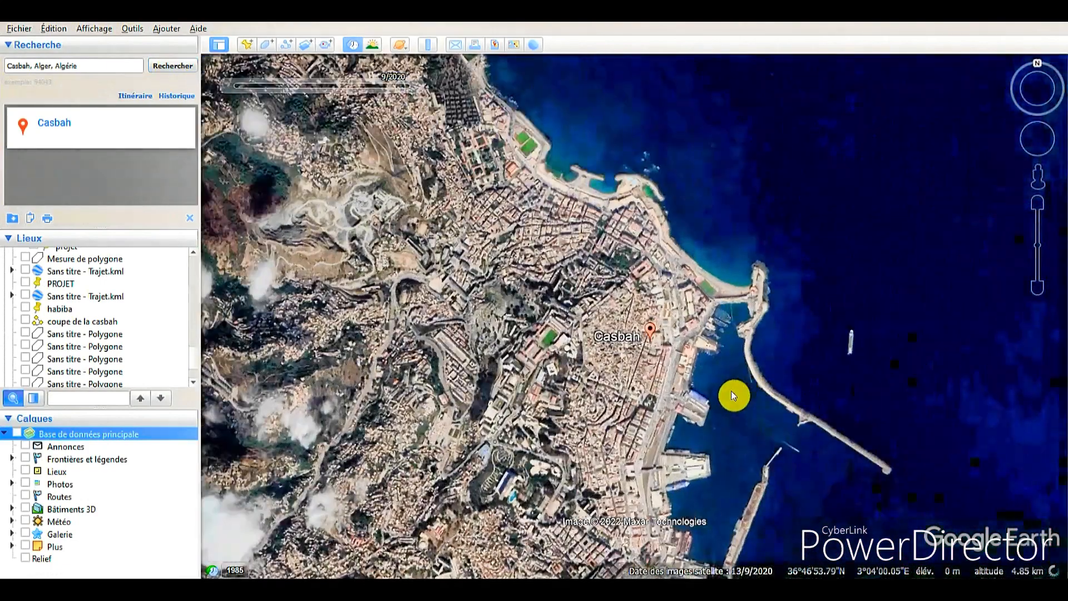
Step: Examine the Casbah from close and wider distances to check that the view stays vertical while zooming
scroll(625, 356, up, 8)
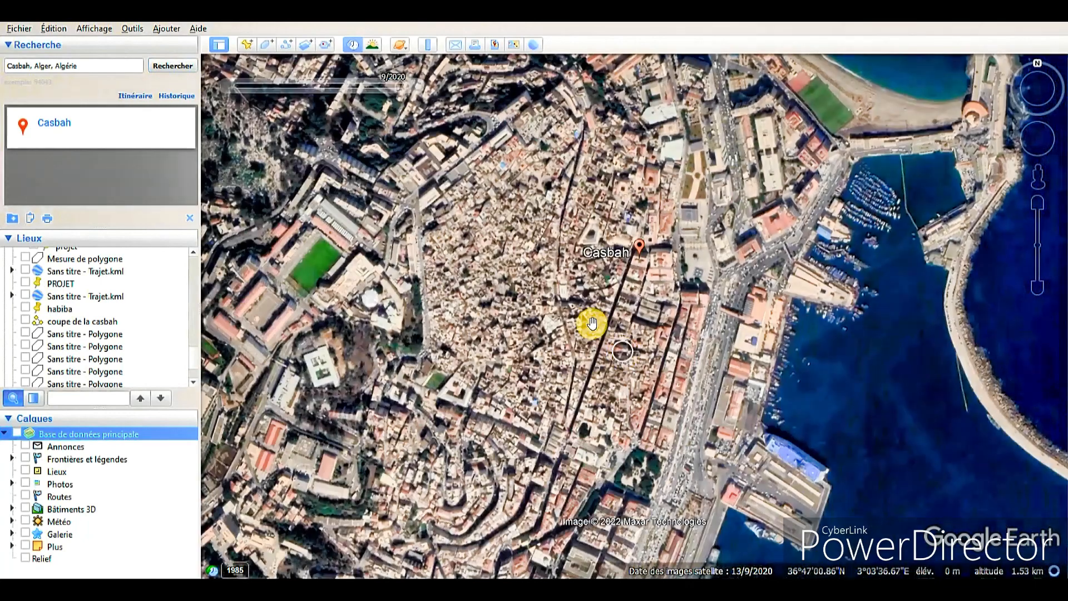
scroll(589, 316, up, 2)
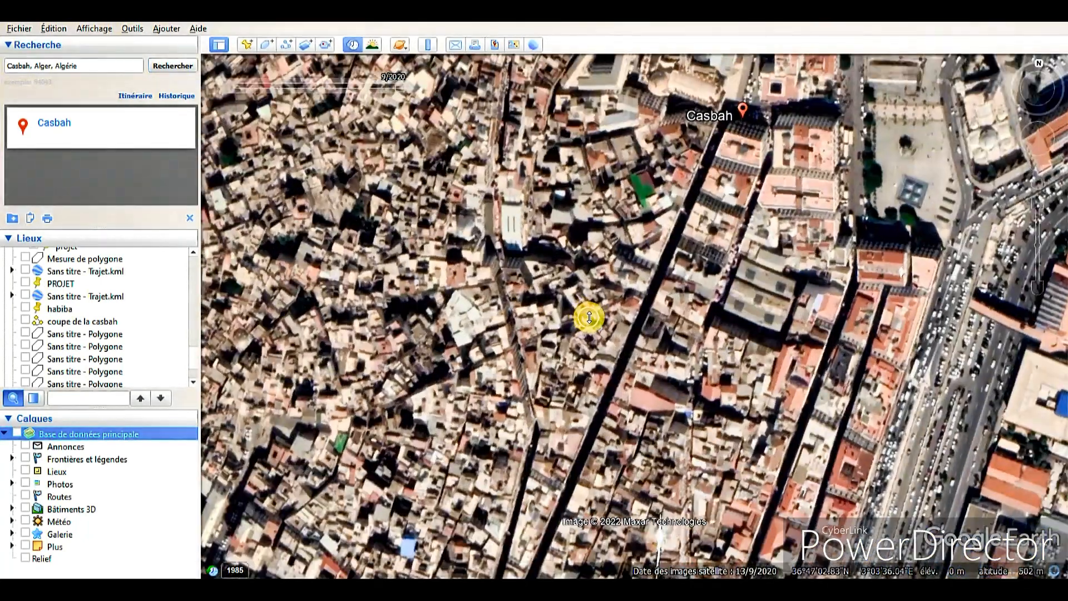
scroll(590, 317, up, 2)
scroll(587, 321, down, 4)
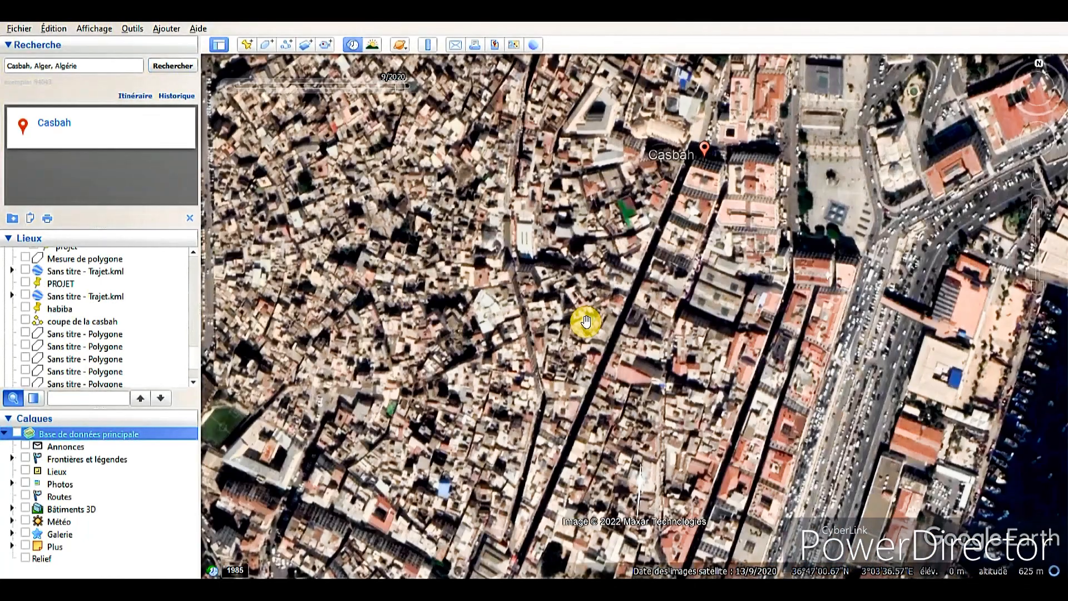
scroll(607, 368, up, 5)
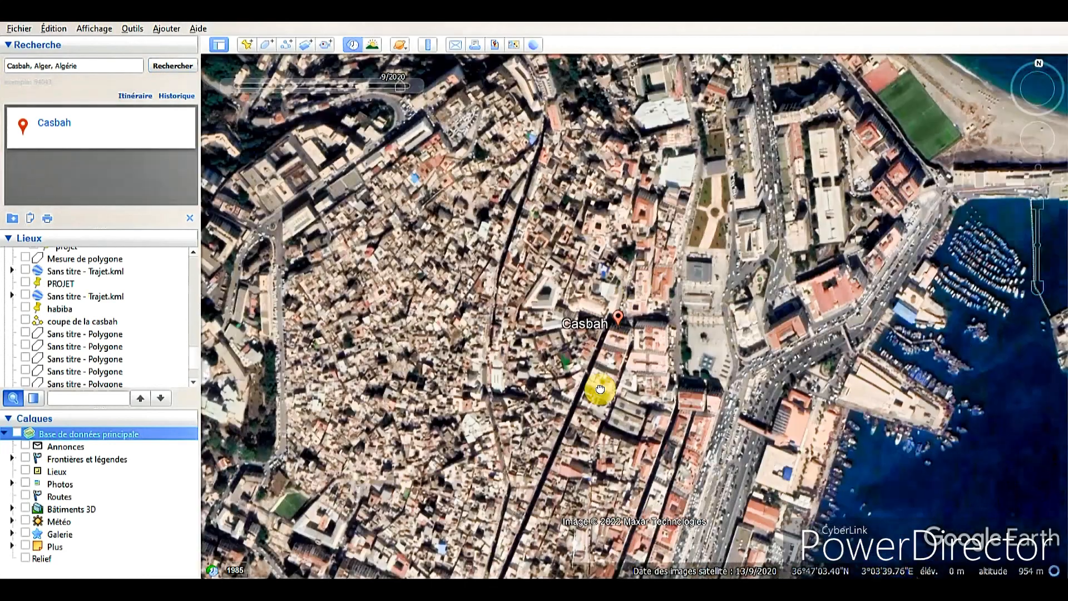
scroll(612, 359, up, 1)
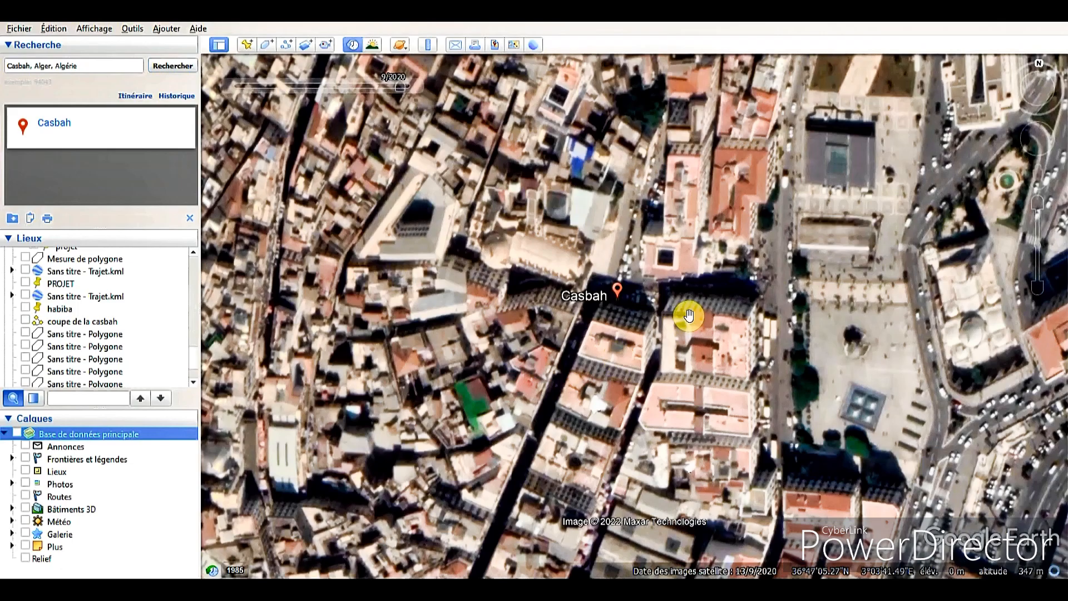
scroll(553, 348, down, 5)
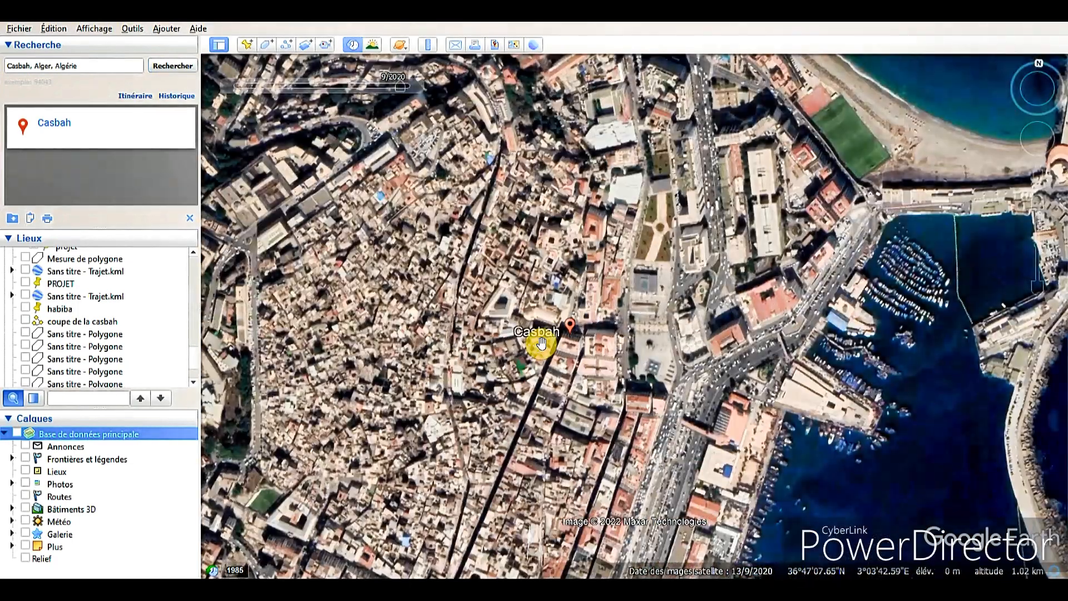
scroll(611, 274, down, 2)
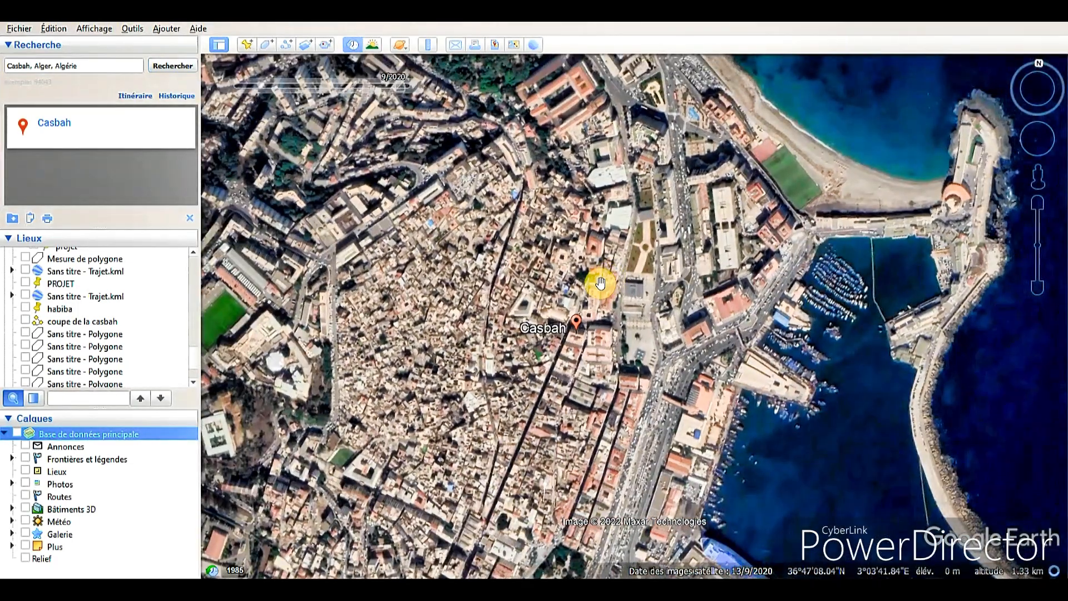
Step: Display the map layers "Frontières et légendes", "Lieux", "Routes" and "Bâtiments 3D"
click(25, 458)
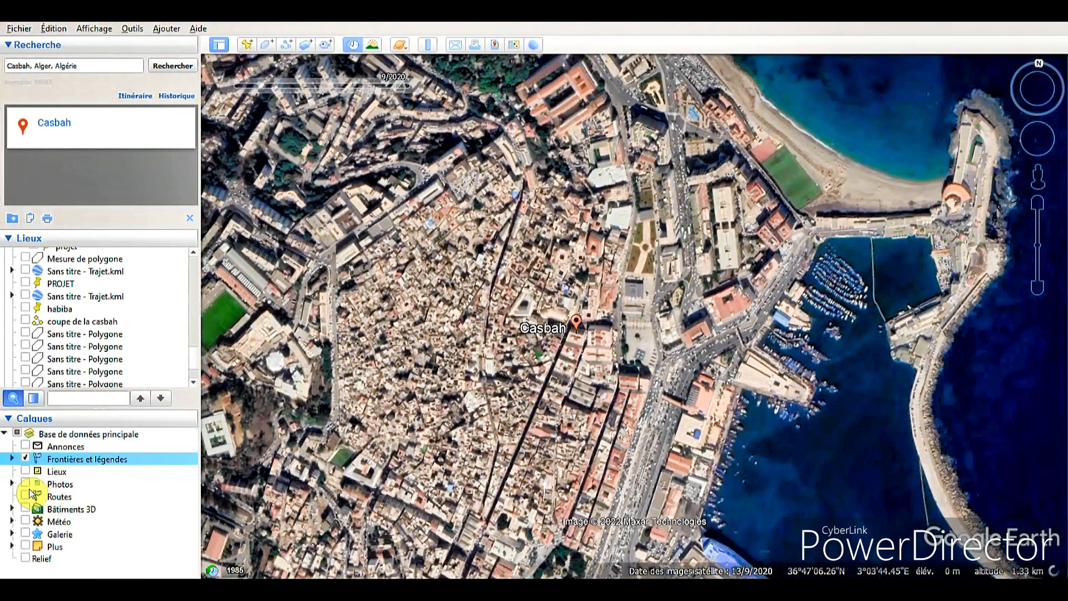
click(25, 471)
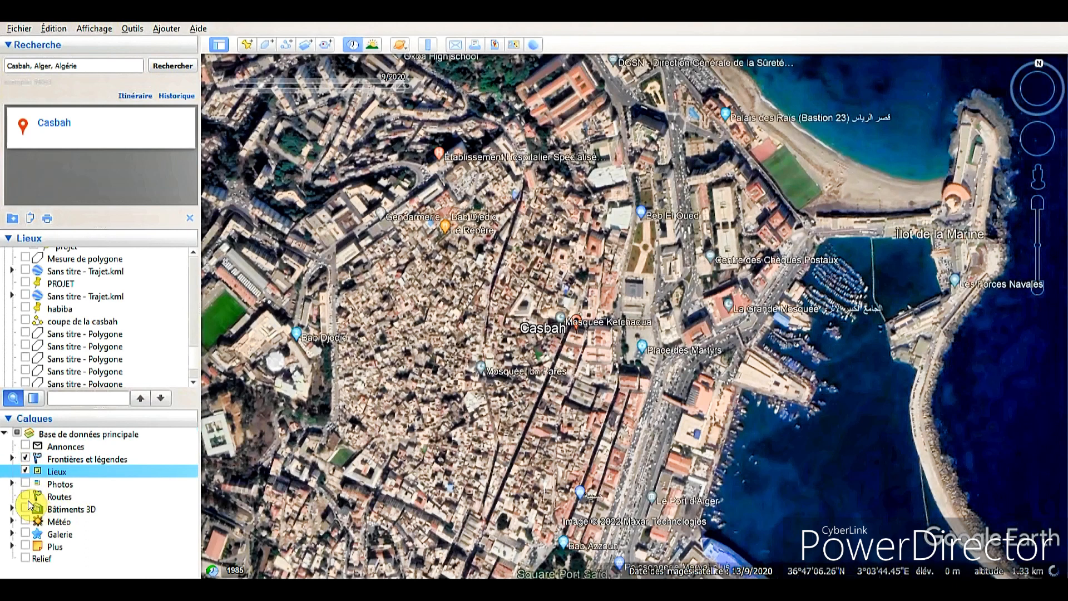
click(25, 496)
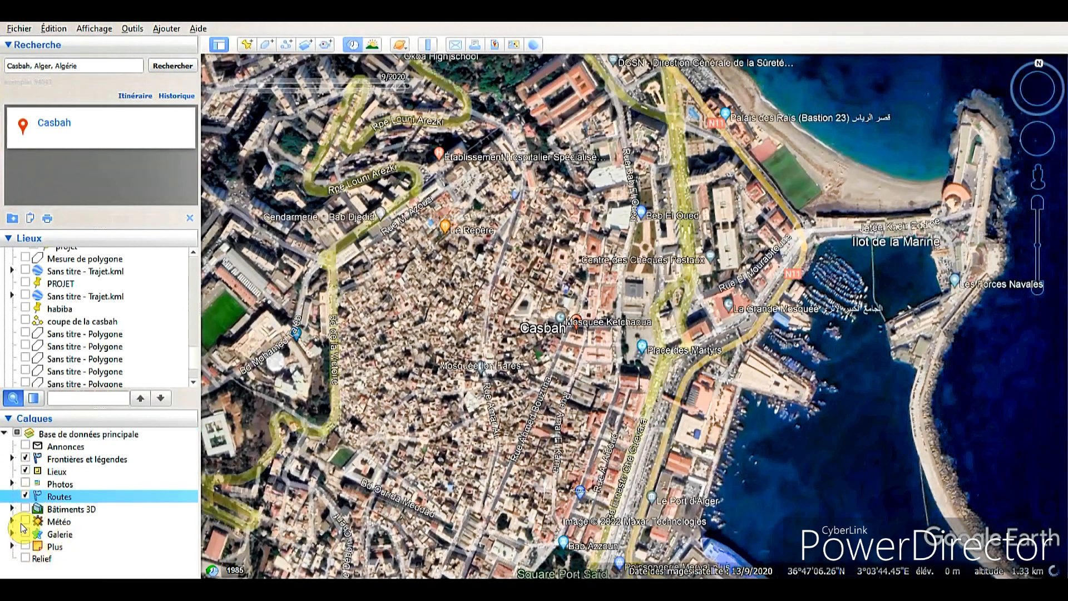
click(25, 508)
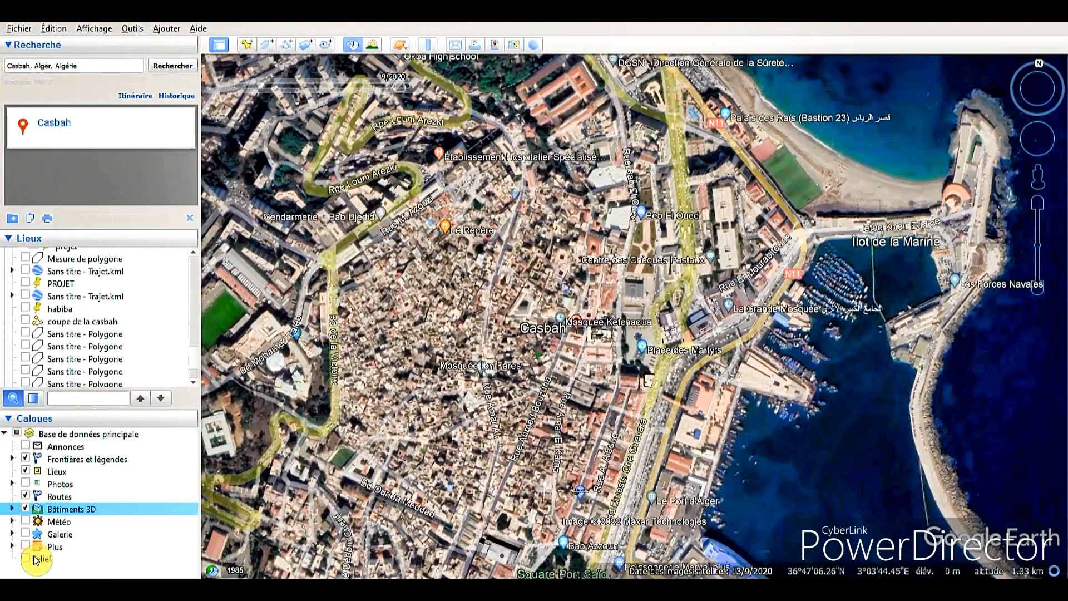
Step: Frame the Casbah and its waterfront more closely and start saving the view as an image
scroll(715, 230, up, 3)
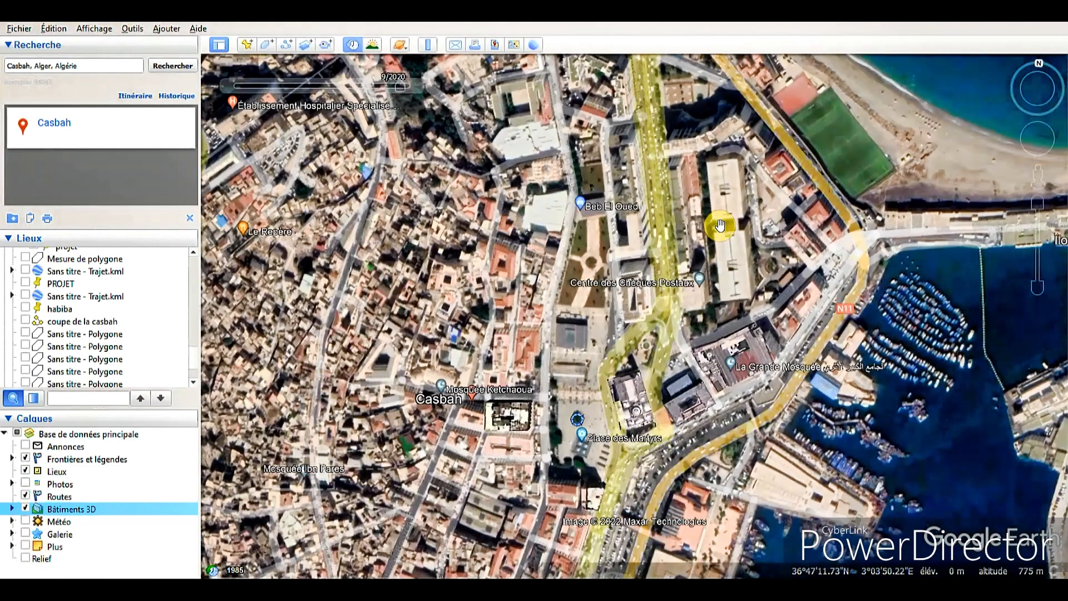
scroll(718, 225, up, 2)
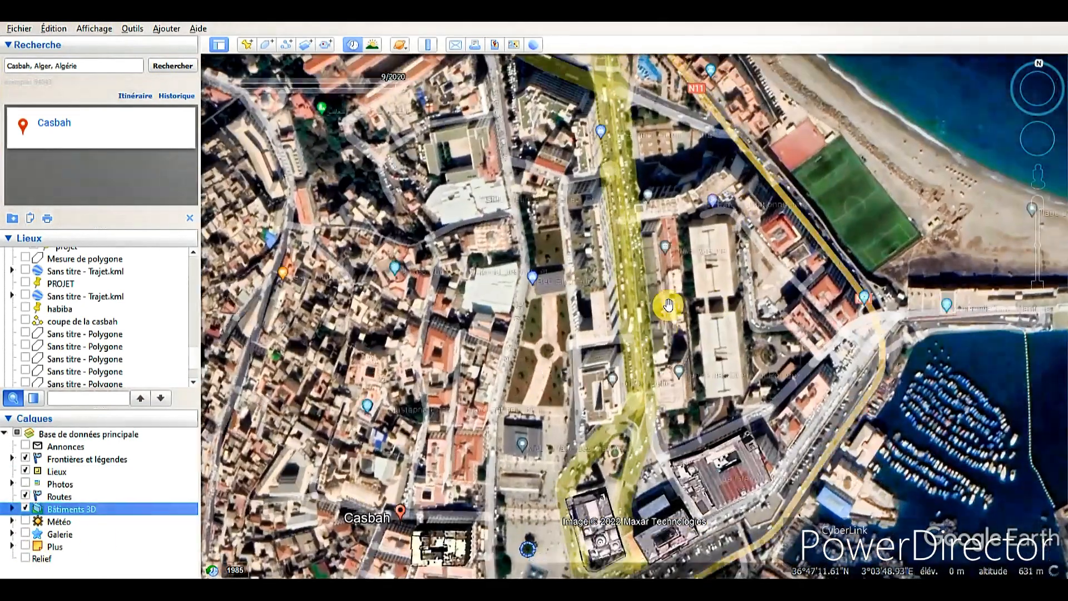
drag(668, 305, 666, 322)
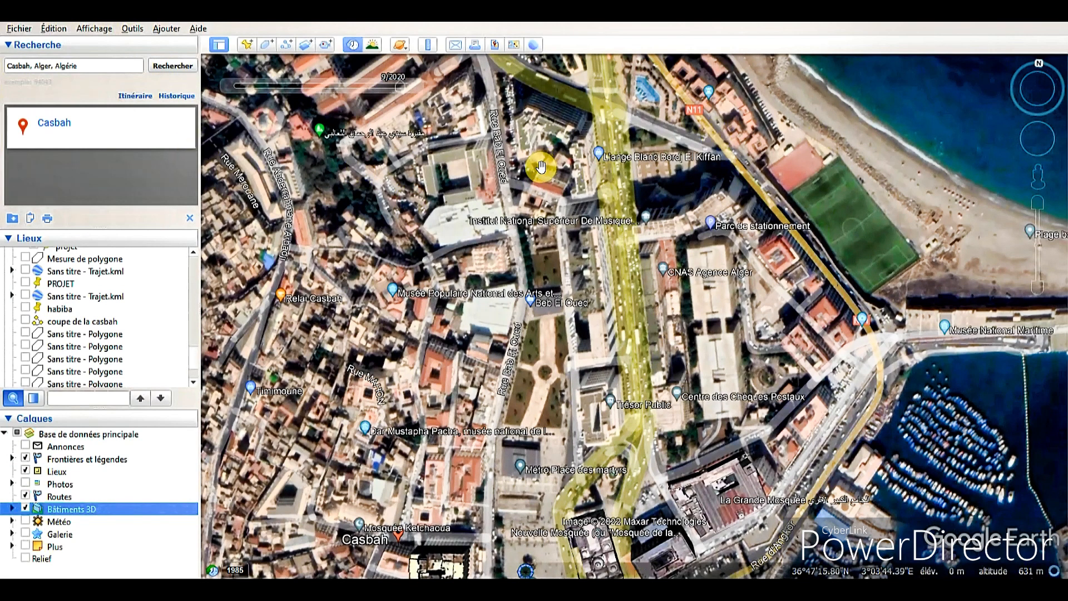
click(19, 32)
mouse_move(31, 63)
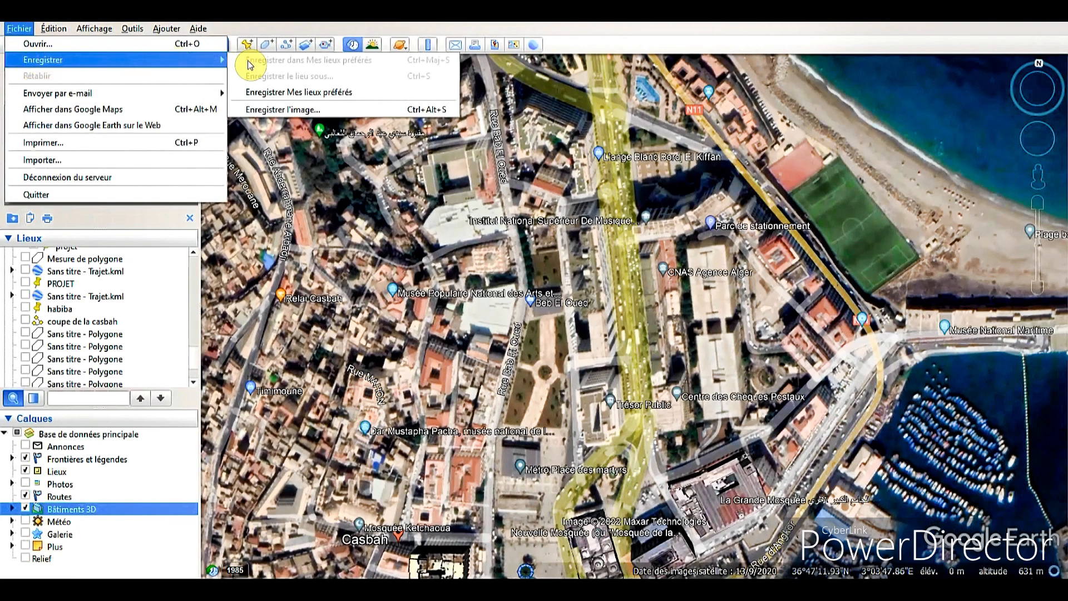
click(285, 109)
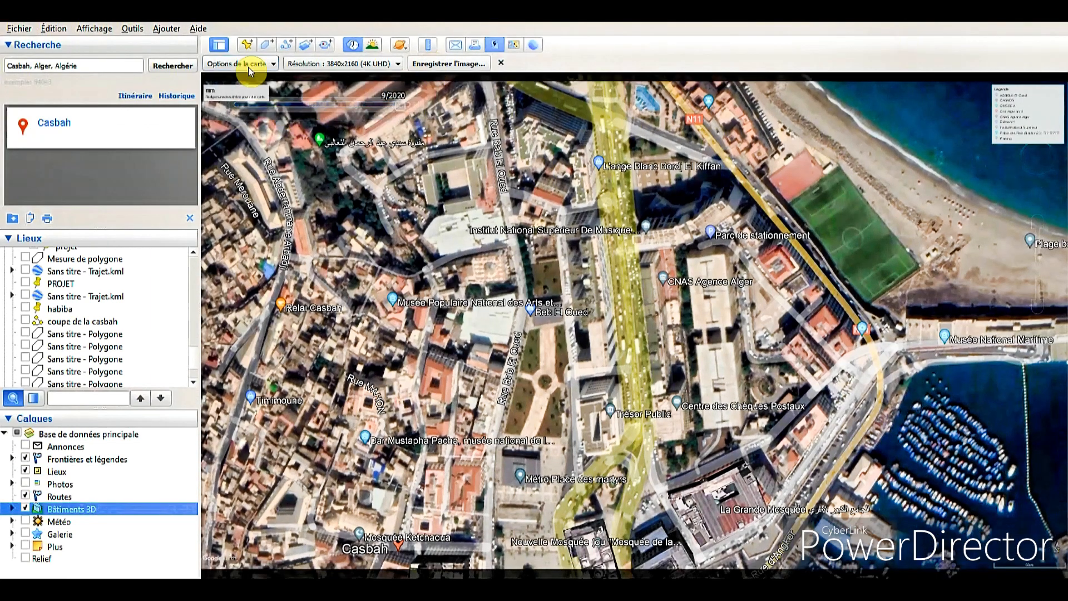
mouse_move(991, 127)
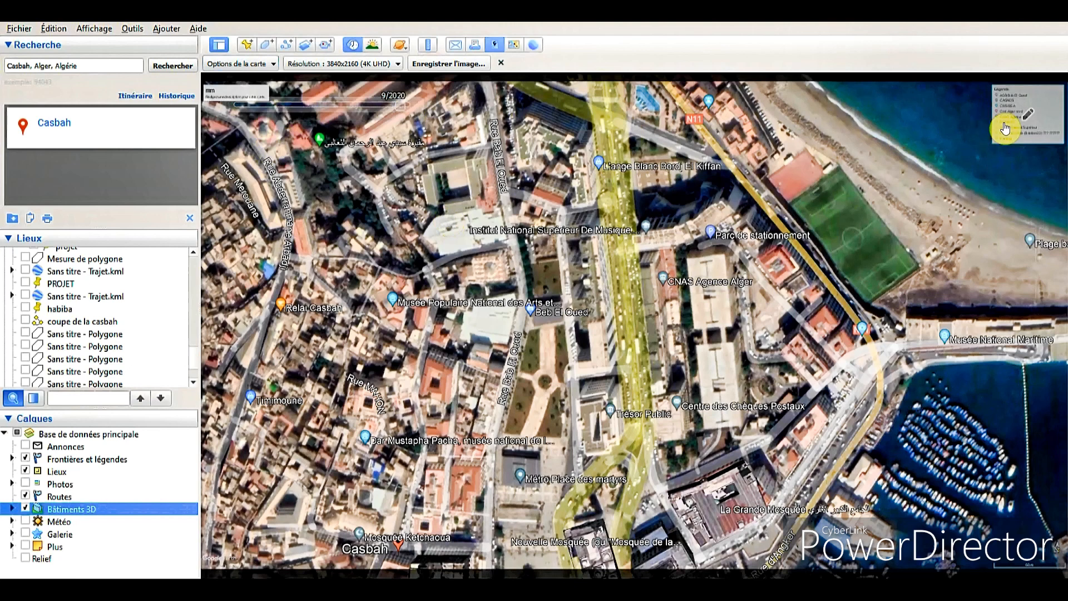
scroll(1006, 128, up, 2)
scroll(1006, 129, down, 3)
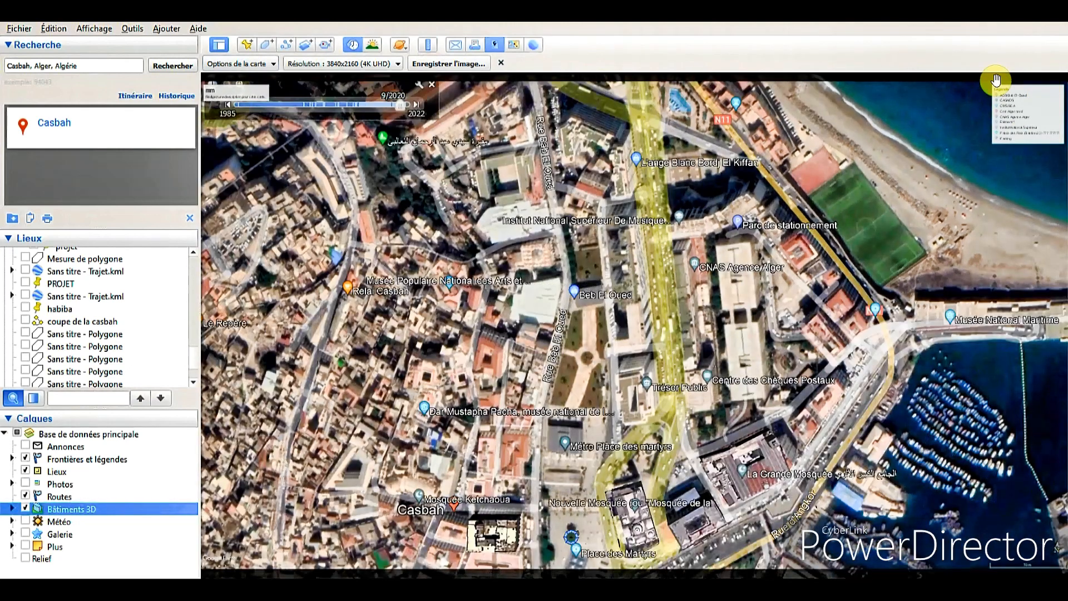
Step: Set the map title to "carte casbah" and its description to "vue"
click(238, 95)
drag(579, 284, 501, 278)
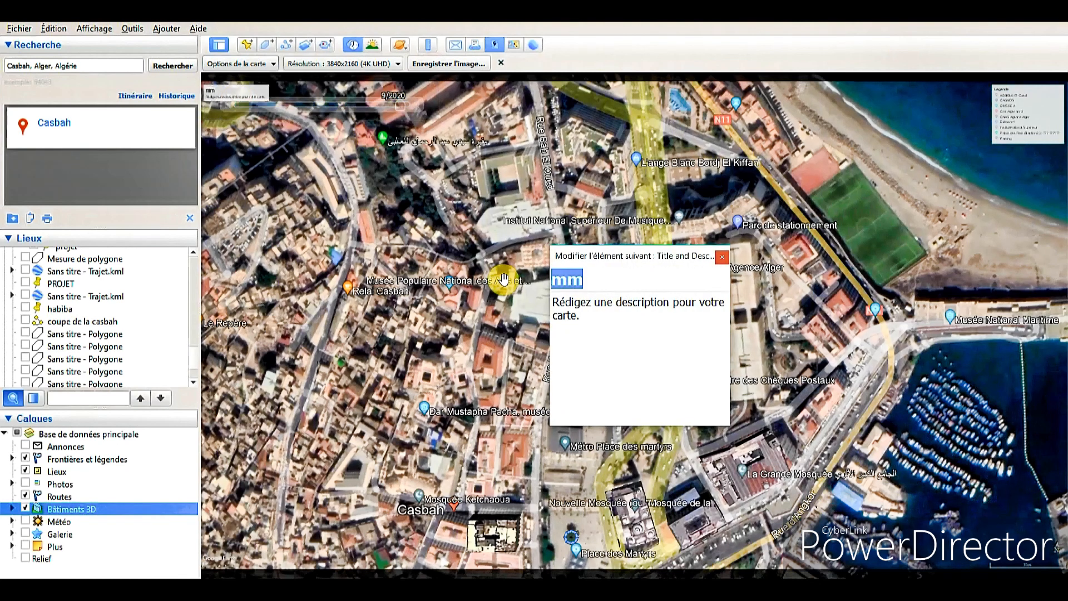
text(carte casbah)
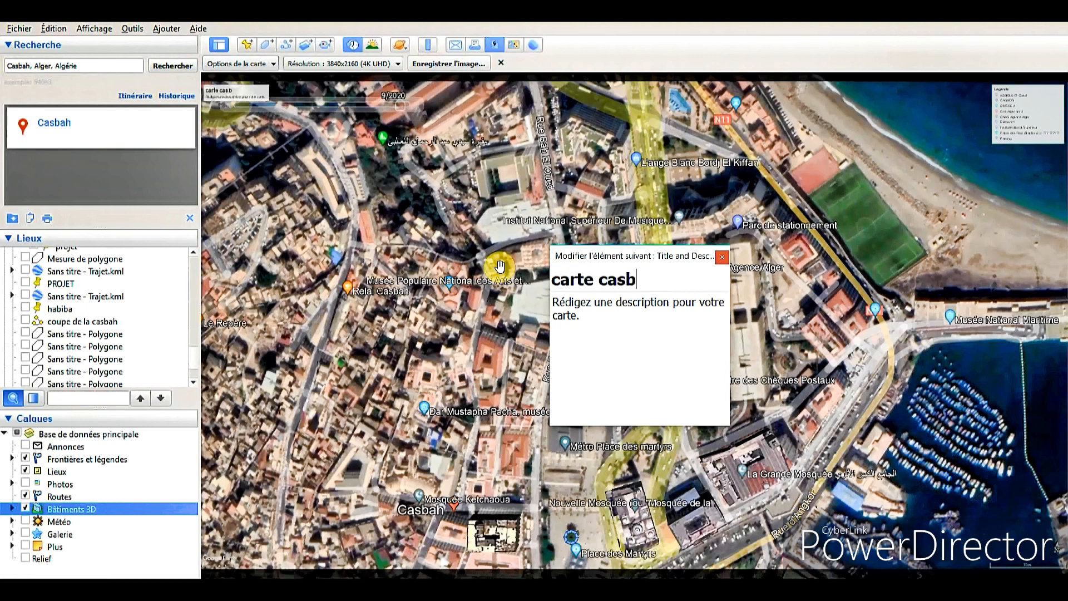
click(606, 334)
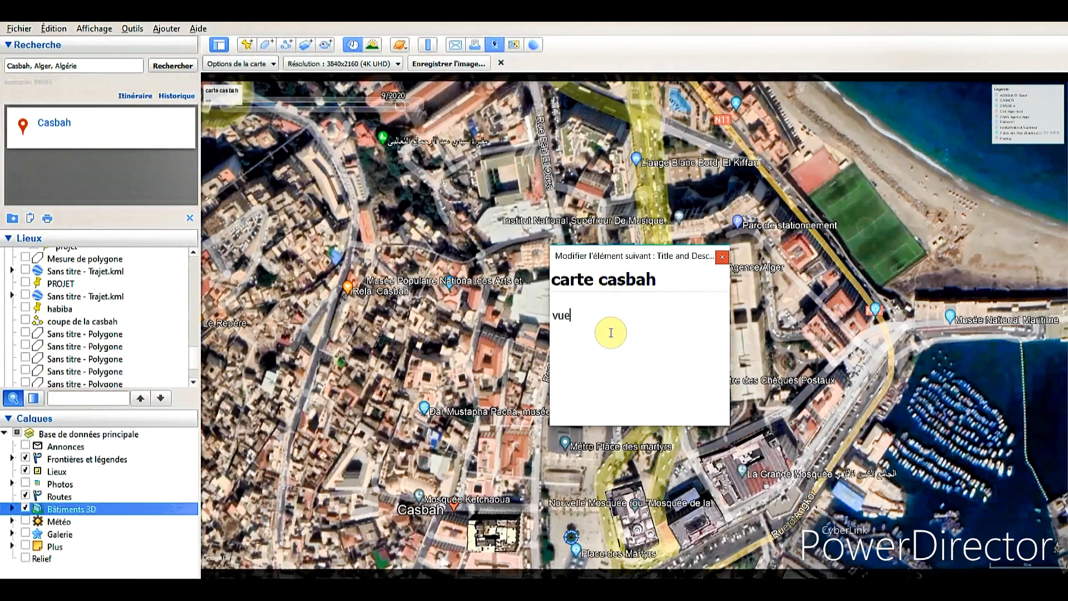
click(722, 257)
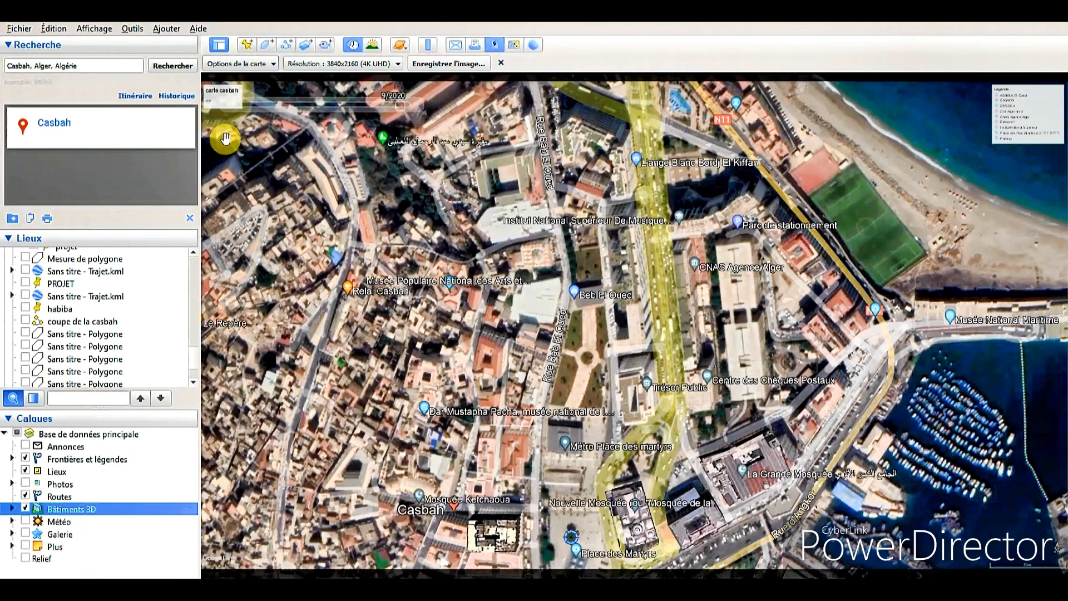
Step: Hide the legend ("Légende") among the map elements and show it again
click(274, 65)
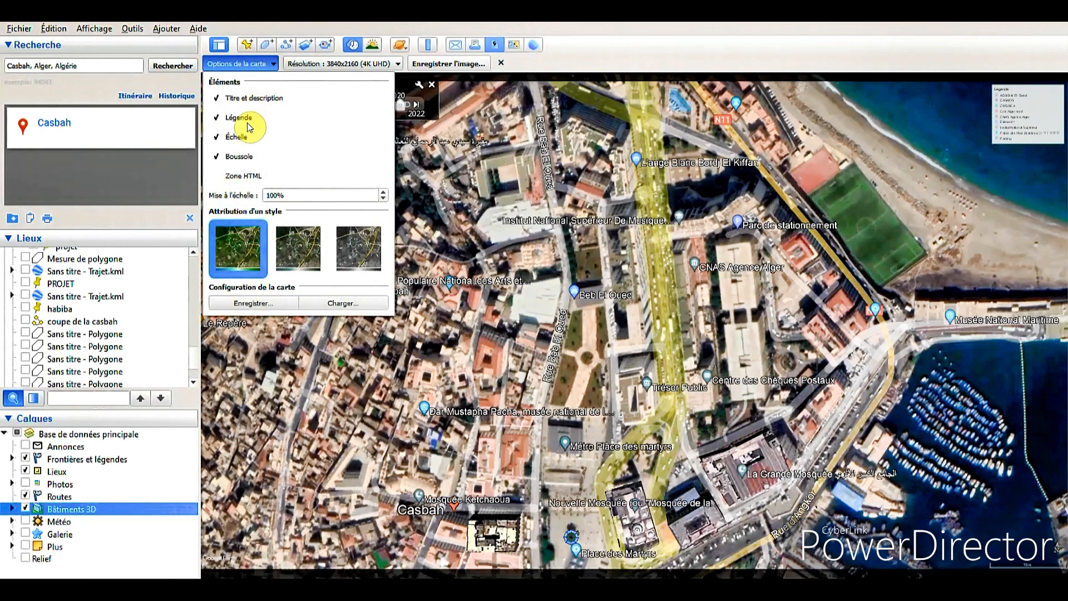
click(217, 118)
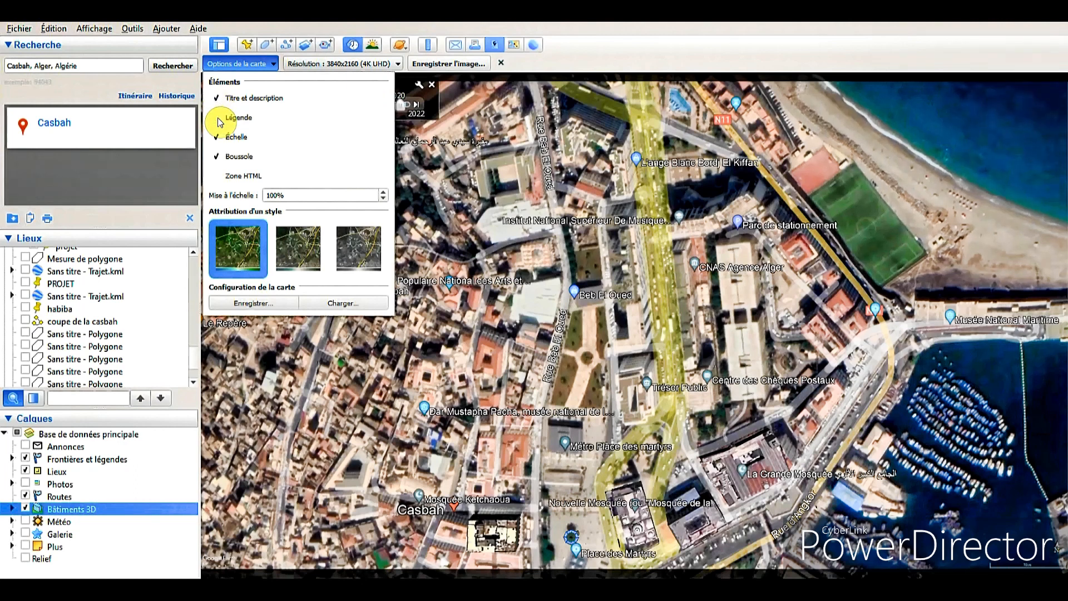
click(218, 118)
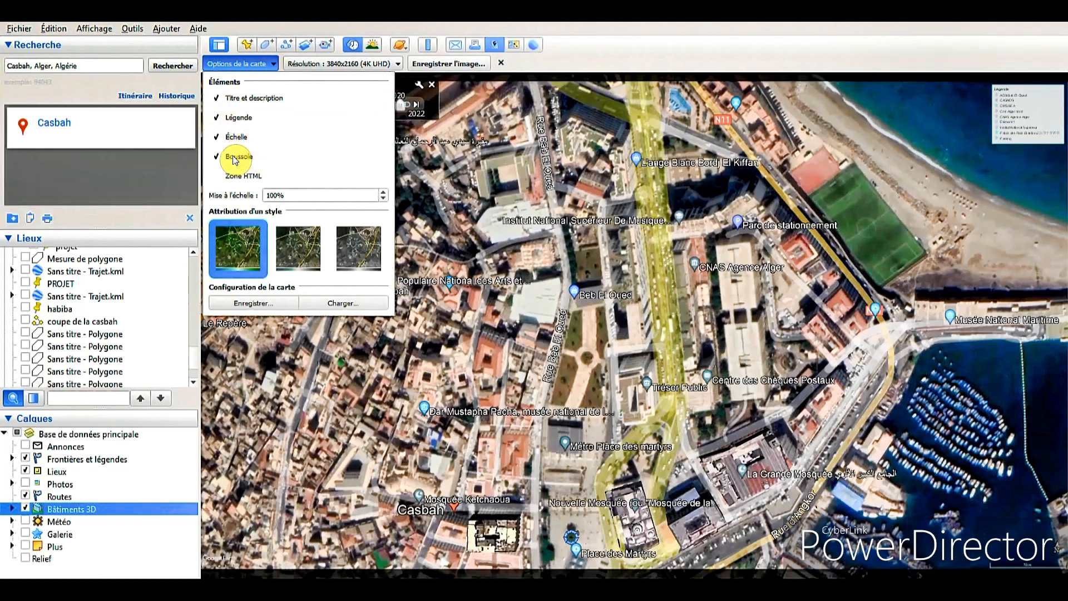
Step: Try the second and third map styles, return to the first one, and close the map options
click(294, 245)
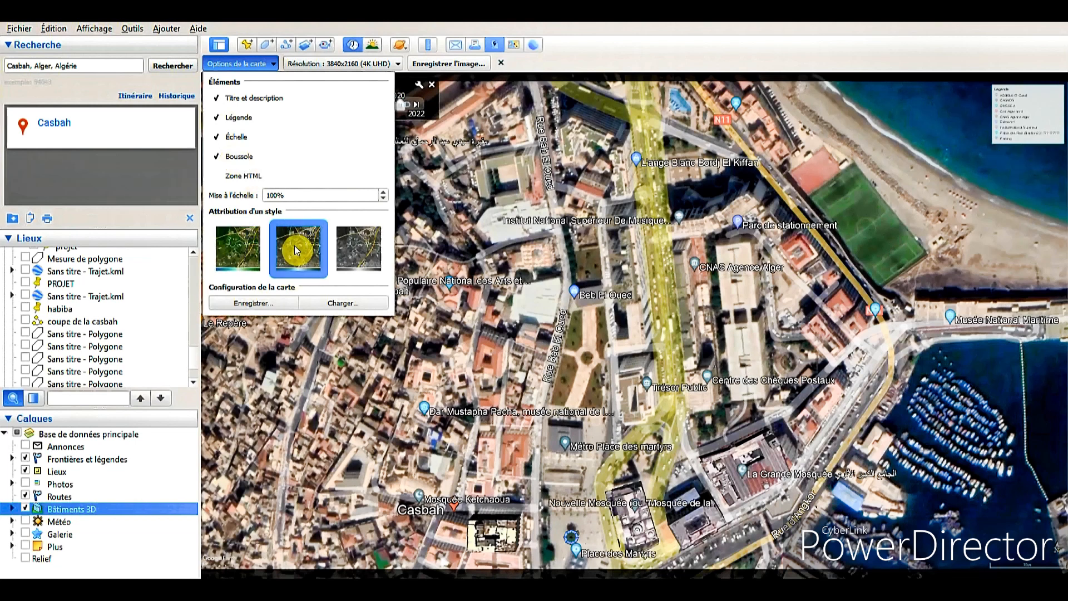
click(359, 248)
click(286, 247)
click(249, 249)
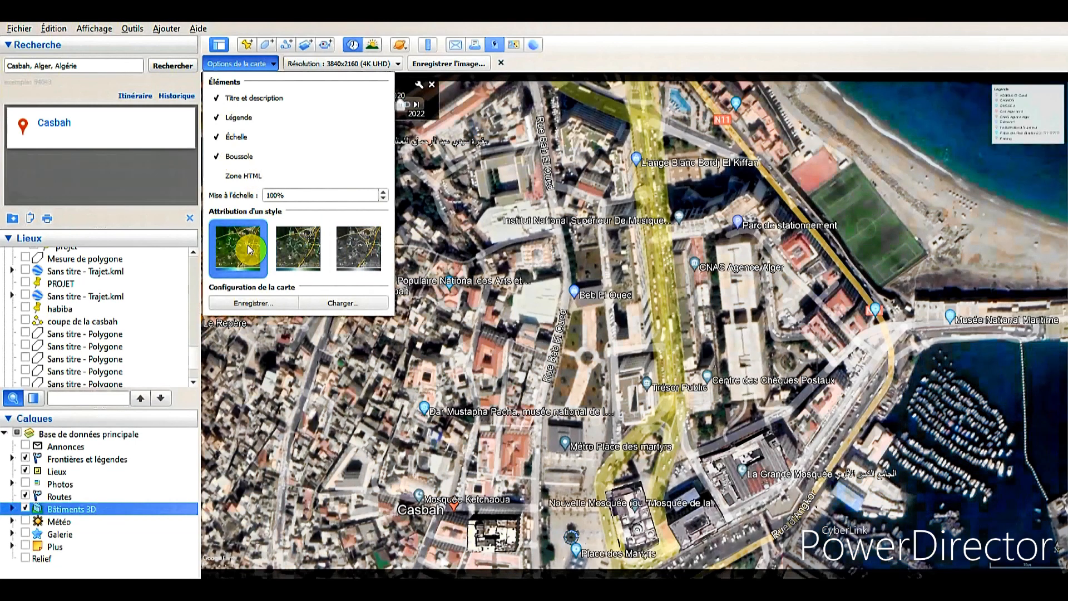
click(262, 306)
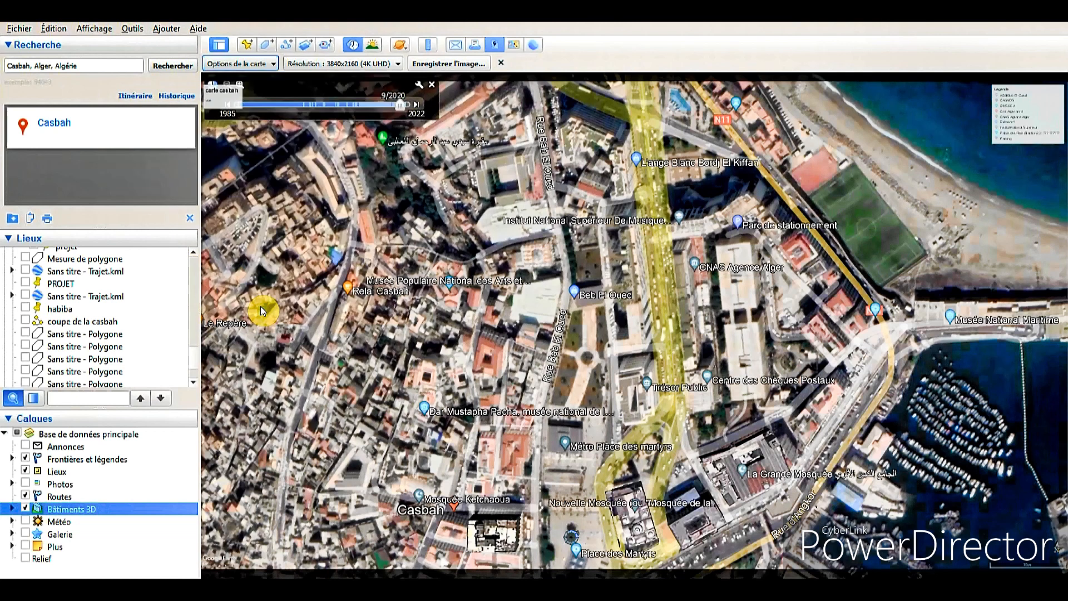
click(724, 78)
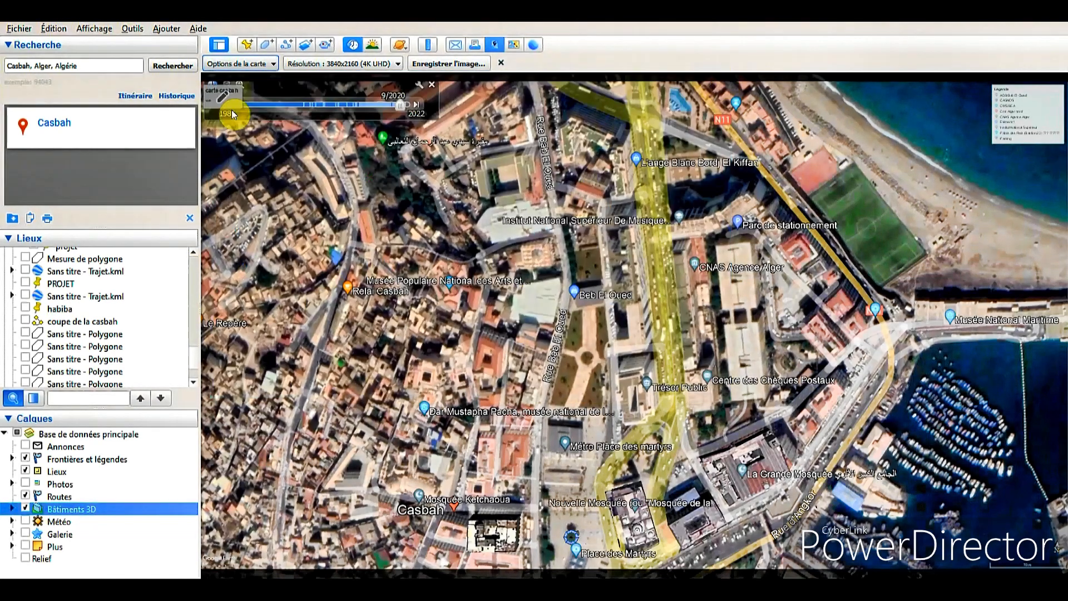
Step: Try the 1920x1080 (1080 HD) image resolution and return to 3840x2160 (4K UHD)
click(344, 62)
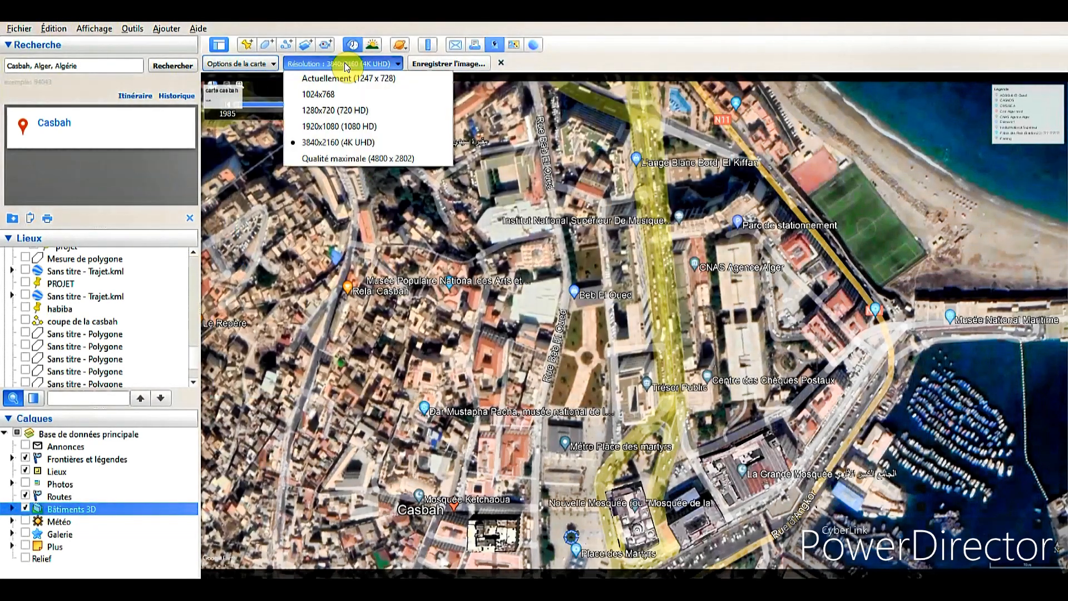
click(359, 127)
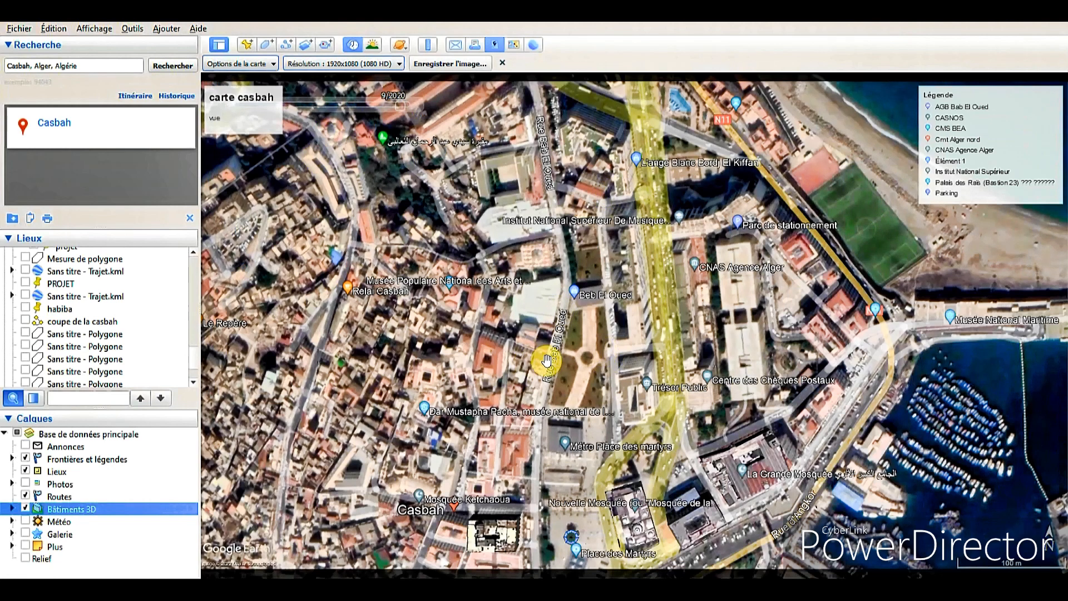
click(385, 62)
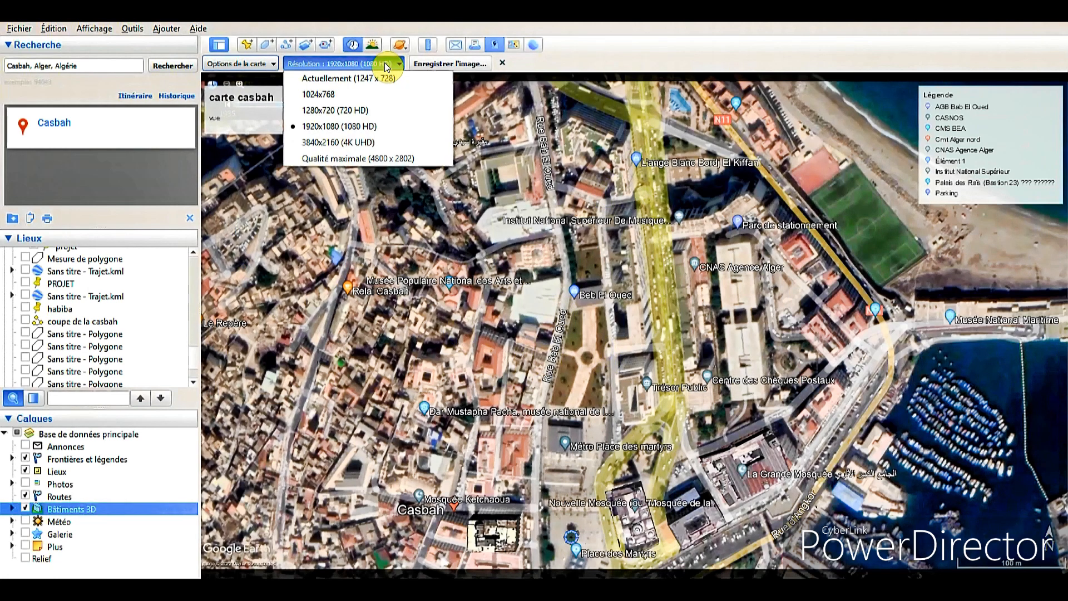
click(366, 143)
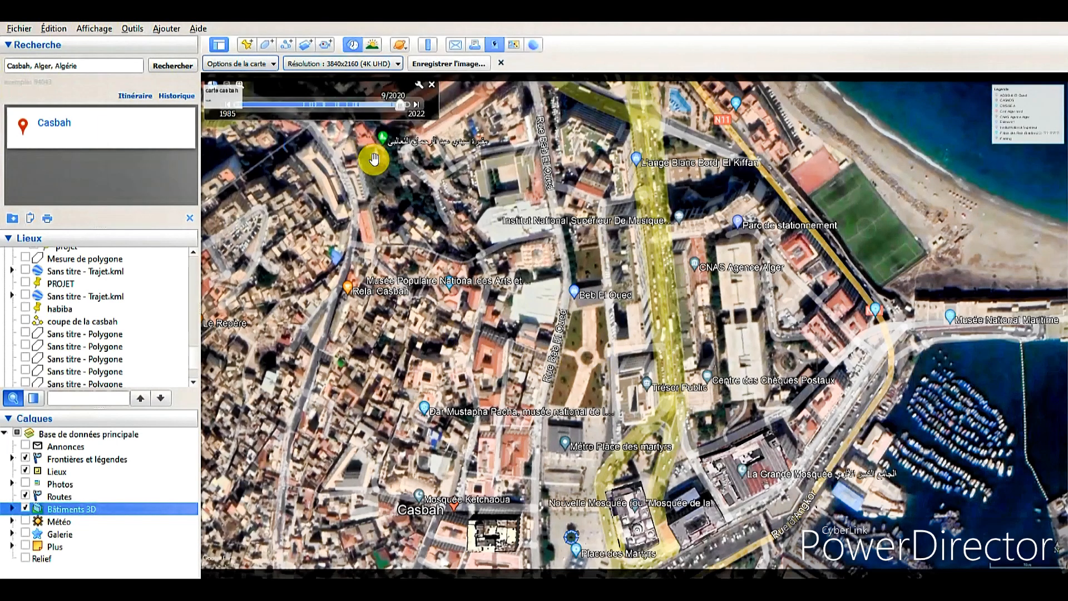
Step: Save the map image to the desktop ("Bureau") as a JPEG file named "casbah"
click(466, 66)
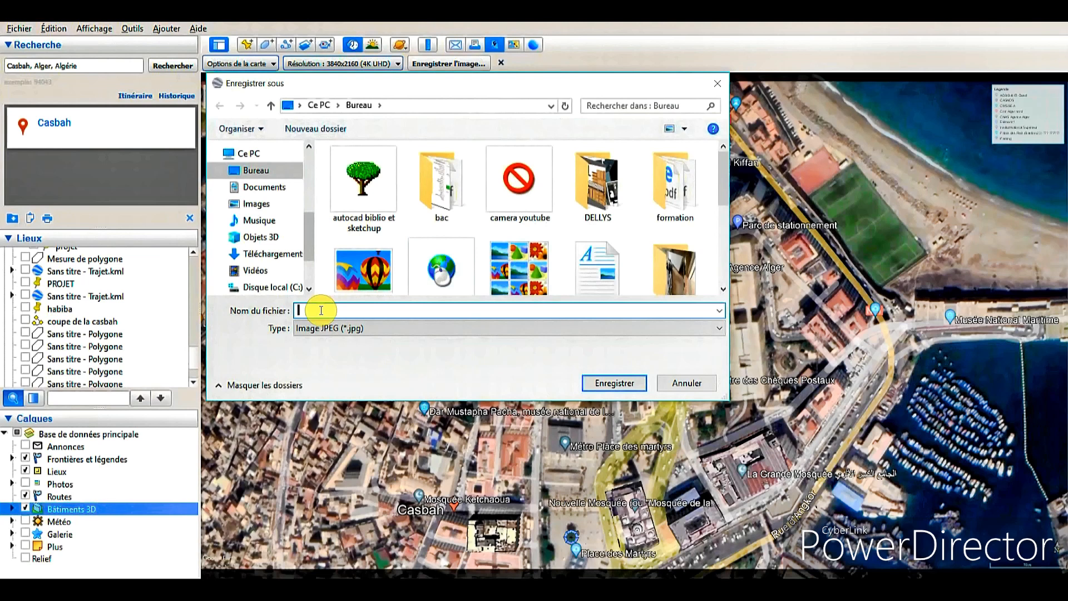
text(casbah)
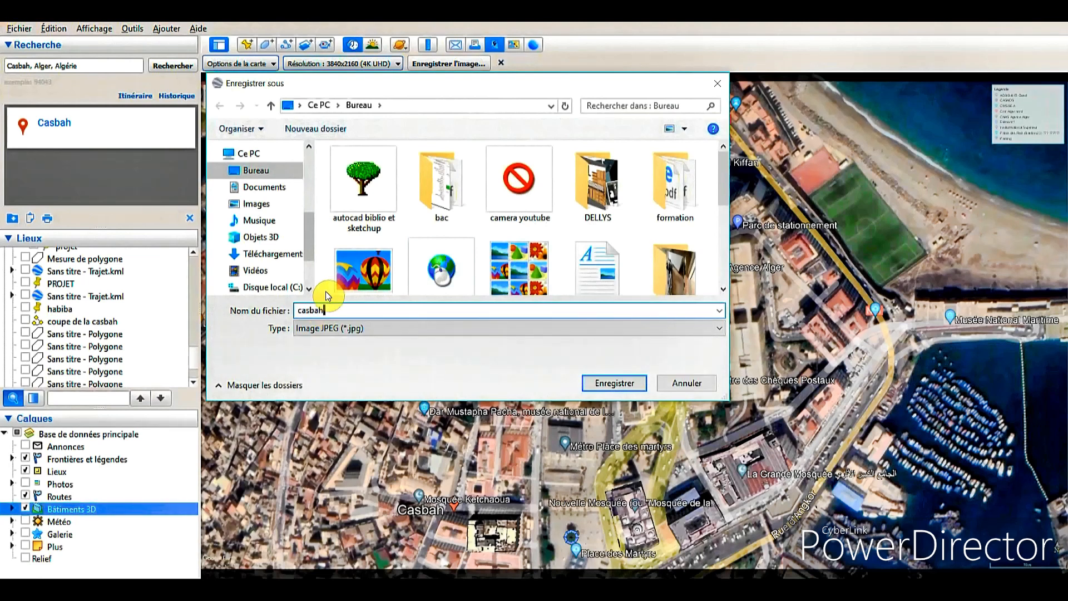
click(719, 334)
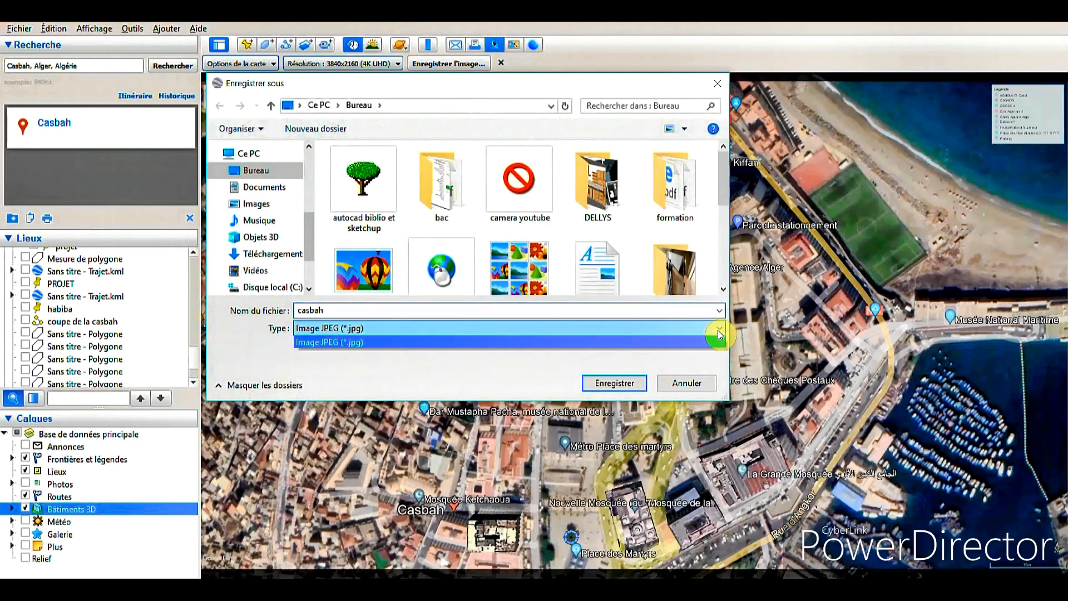
click(718, 334)
click(611, 384)
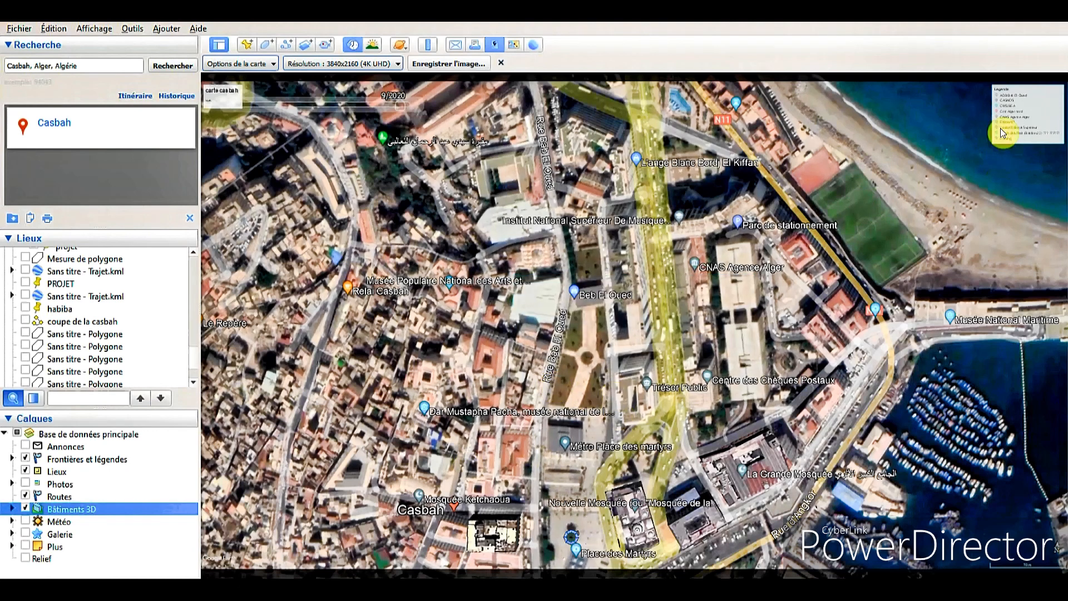
Step: Switch to the desktop and open the saved "casbah" image in the picture viewer
click(982, 26)
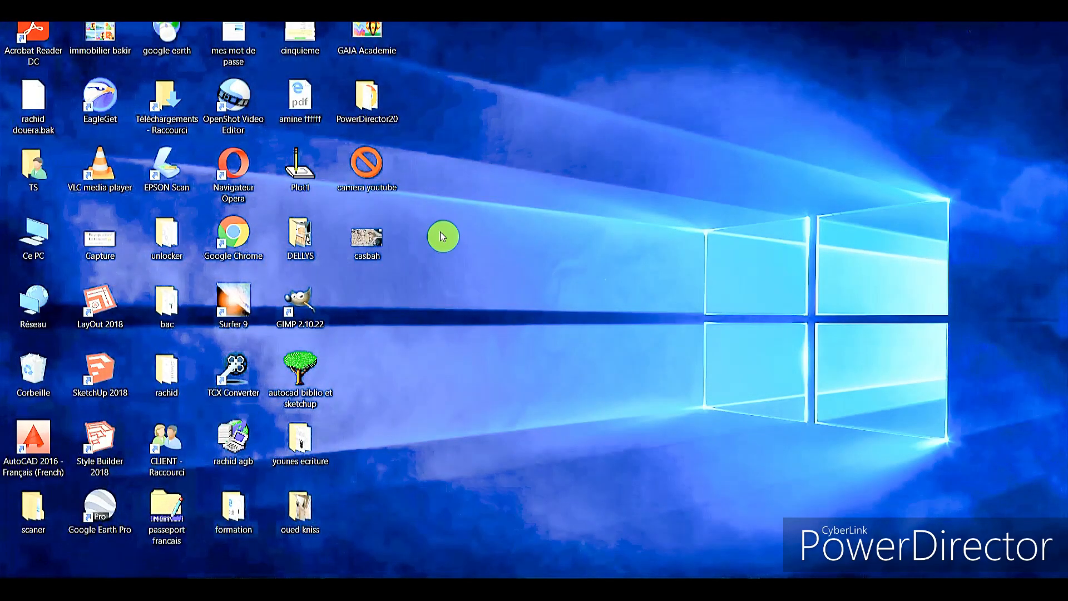
click(375, 239)
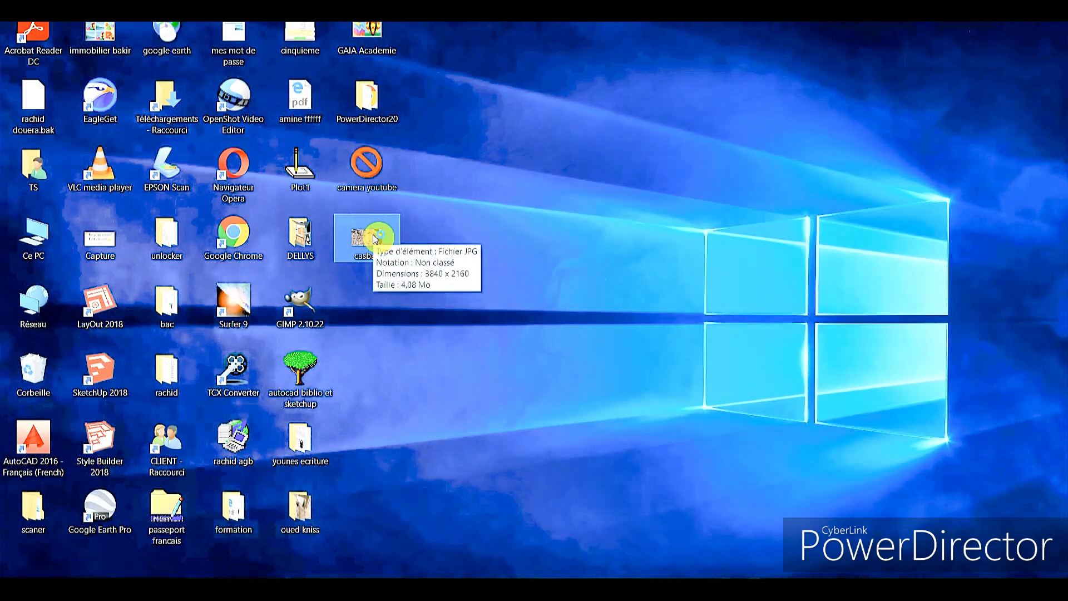
double_click(375, 238)
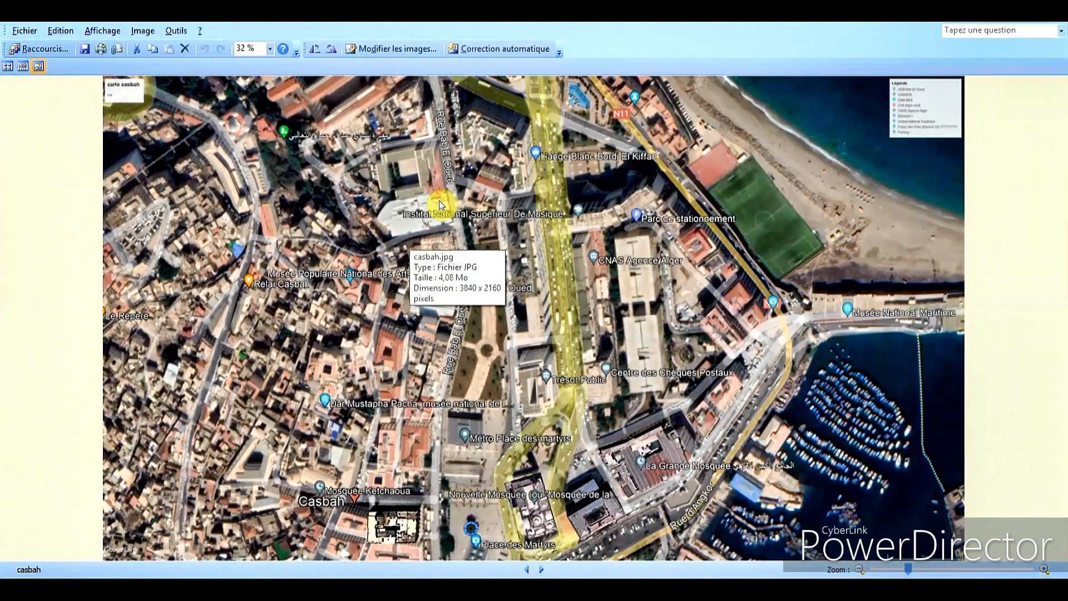
Step: Apply the automatic correction ("Correction automatique") to the "casbah" image and save the file
click(505, 49)
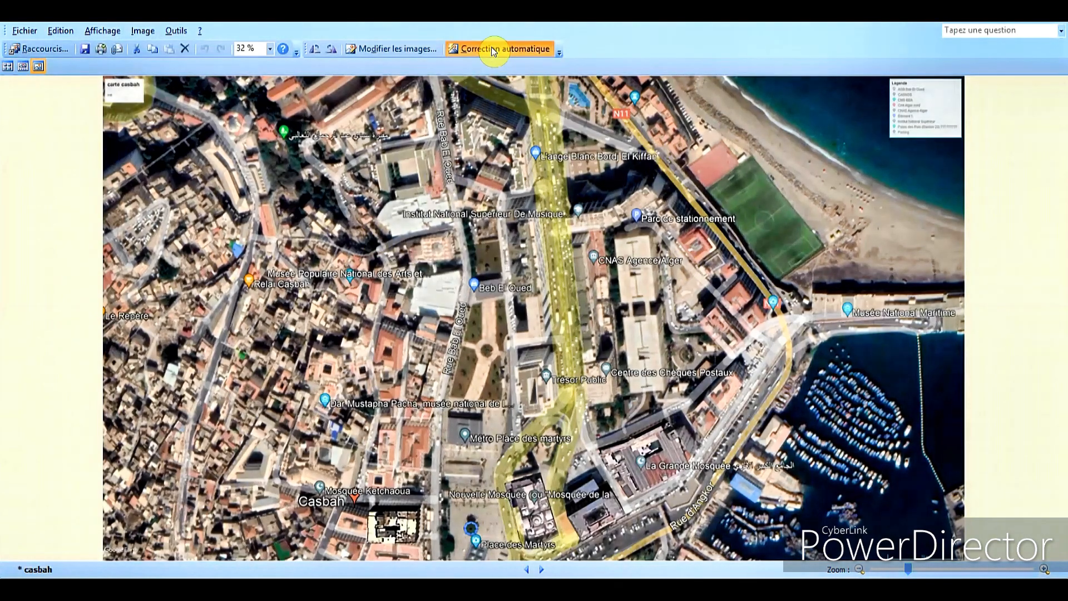
click(84, 50)
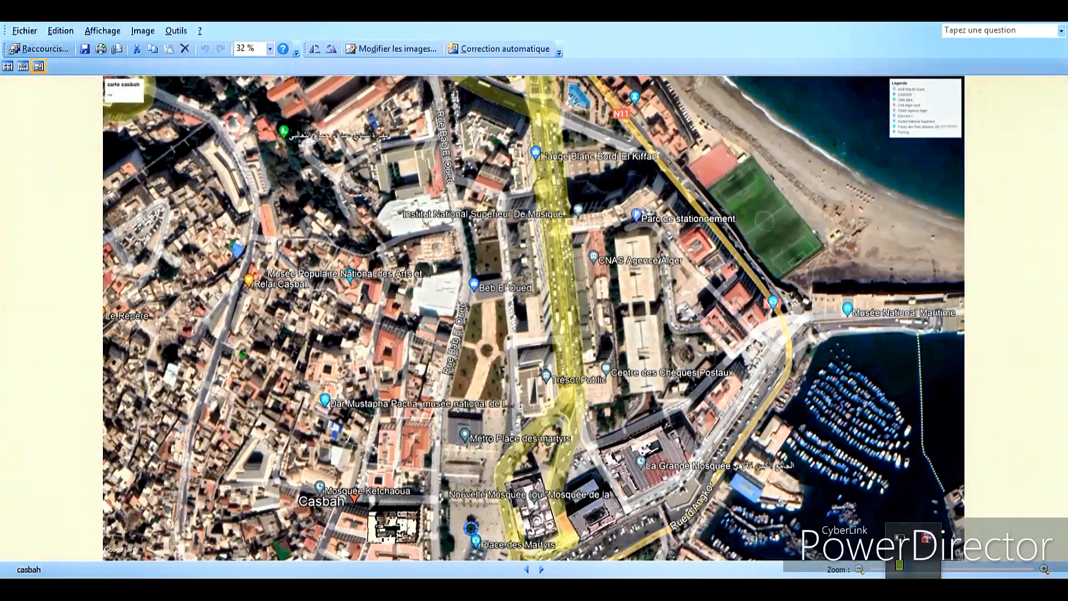
right_click(928, 541)
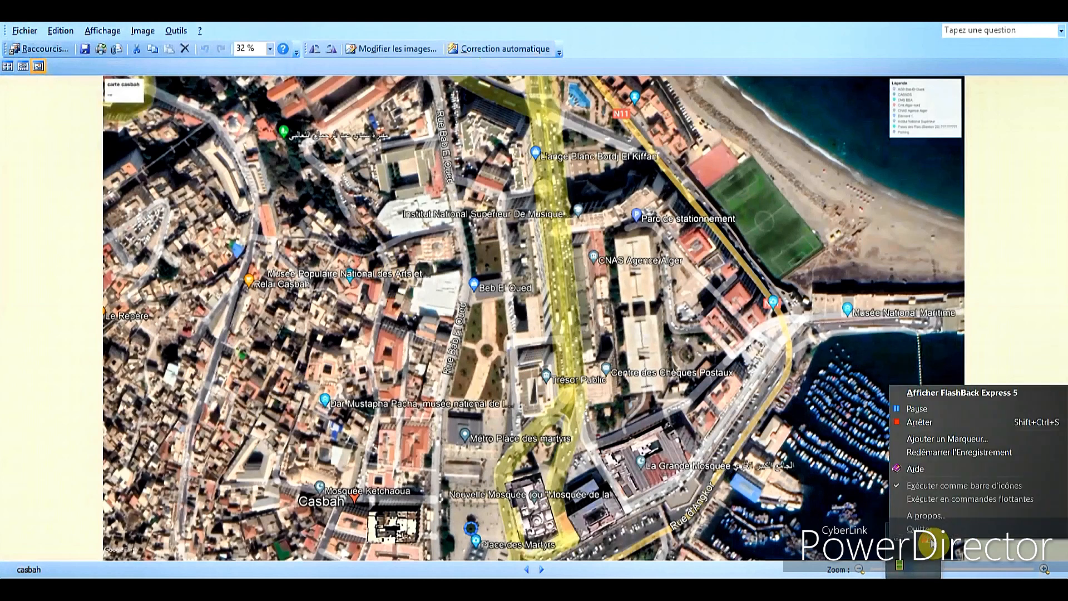